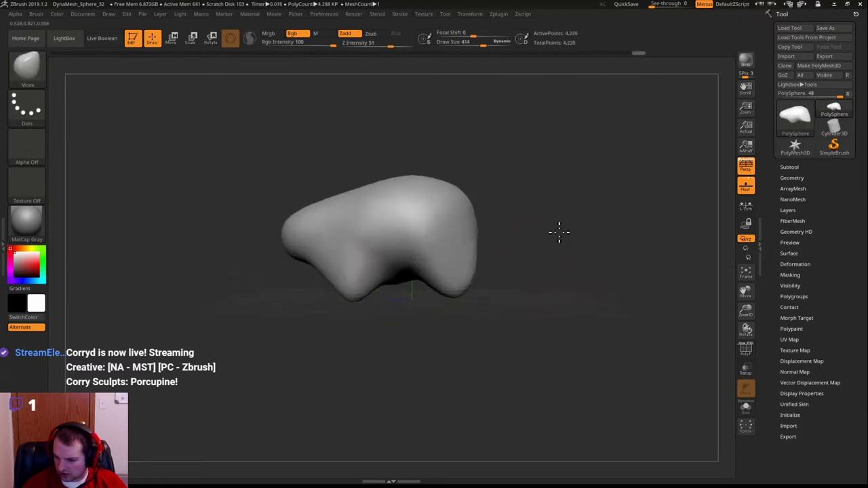
Step: Shape the DynaMesh sphere into a rounded animal body with a blunt head and four stubby legs using the Move brush
mouse_move(559, 231)
mouse_down()
mouse_move(414, 322)
mouse_move(393, 252)
mouse_move(457, 300)
mouse_move(419, 328)
mouse_up()
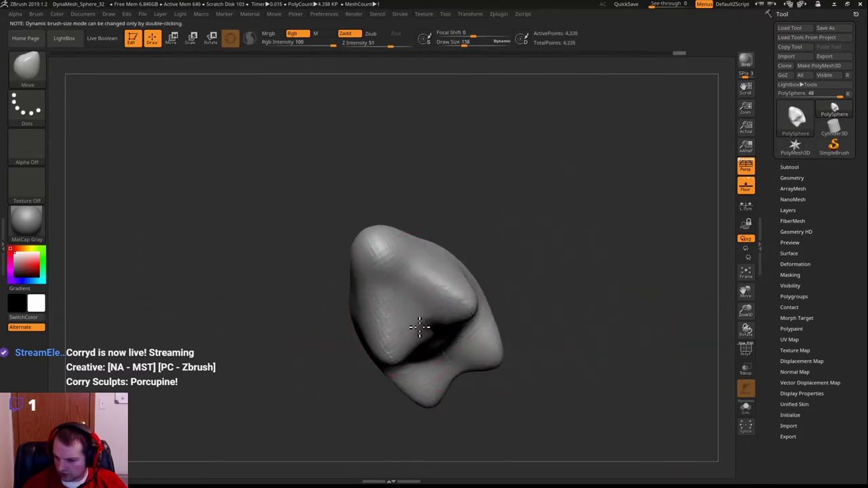
mouse_move(579, 251)
mouse_down()
mouse_move(441, 337)
mouse_move(434, 332)
mouse_move(490, 368)
mouse_move(549, 354)
mouse_move(527, 335)
mouse_move(451, 375)
mouse_move(469, 348)
mouse_up()
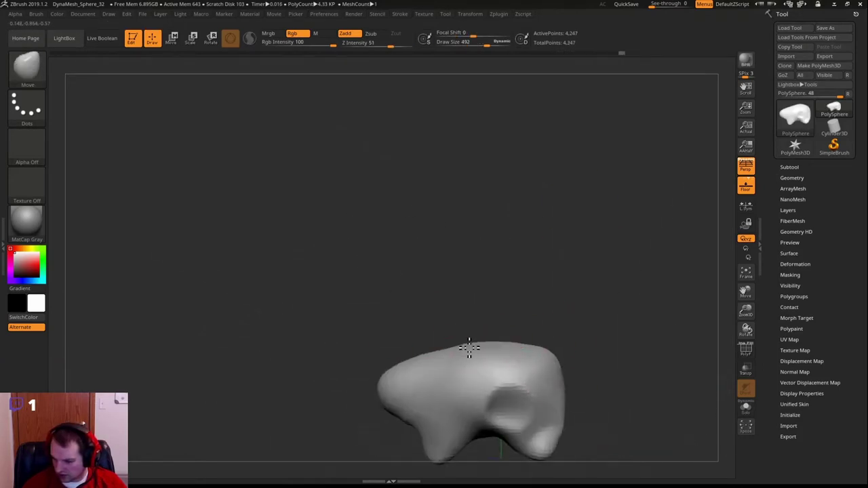
key(ctrl+z)
key(ctrl+z)
mouse_move(574, 290)
shift+mouse_down()
mouse_move(570, 329)
mouse_move(444, 301)
shift+mouse_up()
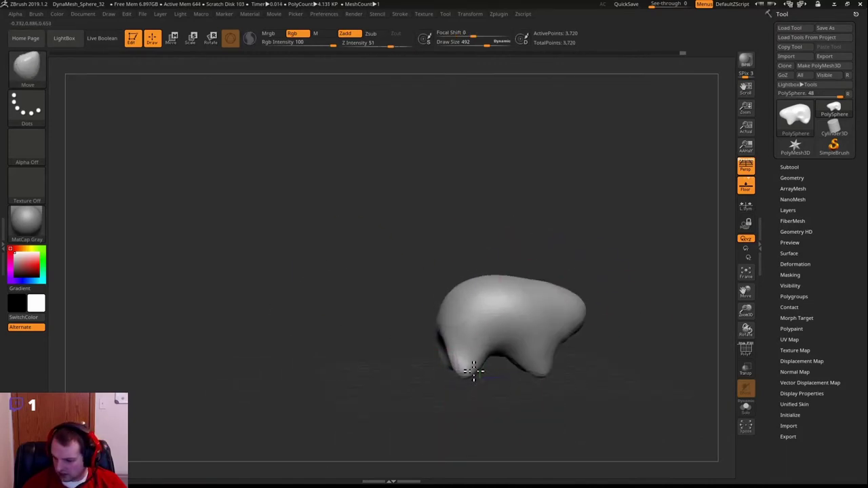
drag(473, 371, 428, 333)
drag(424, 373, 630, 322)
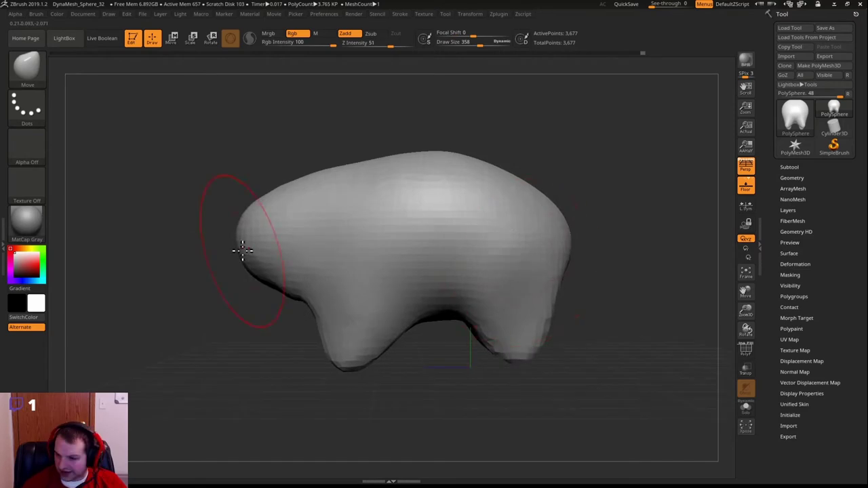
Step: Pull the head downward, round out the back and slim the front legs with the Move brush at draw size 271
mouse_move(242, 250)
right_down()
mouse_move(515, 188)
mouse_move(246, 330)
mouse_move(327, 229)
mouse_move(328, 348)
mouse_move(368, 287)
mouse_move(428, 228)
mouse_move(548, 341)
mouse_move(366, 274)
mouse_move(335, 286)
mouse_move(522, 244)
mouse_move(501, 301)
mouse_move(474, 234)
mouse_move(387, 199)
mouse_move(406, 224)
mouse_move(566, 245)
mouse_move(592, 206)
right_up()
drag(558, 266, 564, 267)
alt+right_drag(564, 266, 406, 288)
drag(436, 210, 429, 194)
mouse_move(326, 285)
right_down()
mouse_move(430, 292)
mouse_move(386, 341)
mouse_move(217, 342)
right_up()
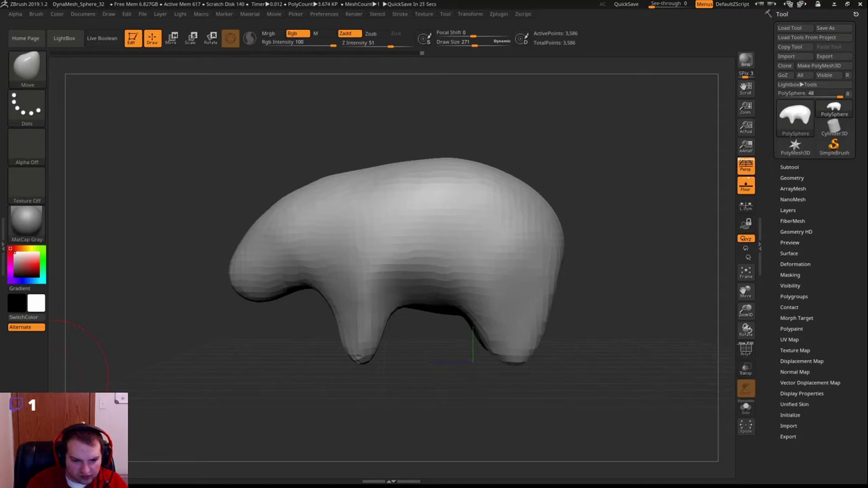
Step: Raise the DynaMesh resolution to 64 and remesh the body
click(791, 178)
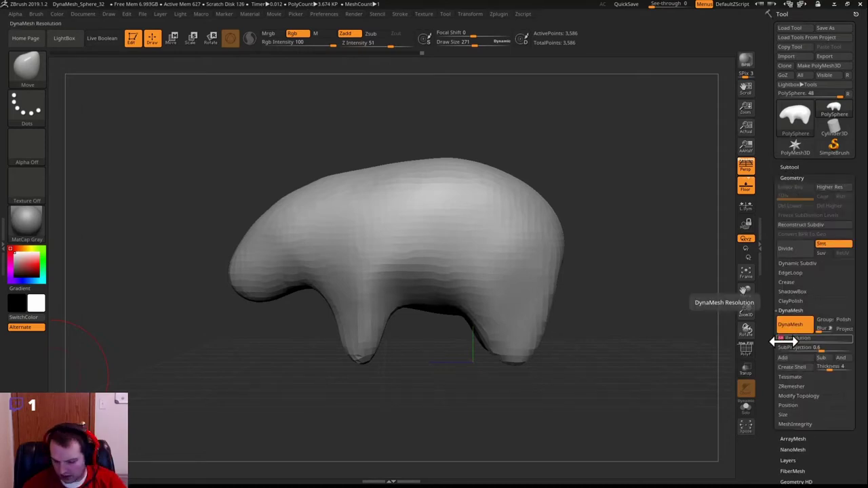
mouse_move(484, 251)
right_down()
mouse_move(624, 186)
mouse_move(560, 228)
mouse_move(571, 245)
mouse_move(556, 237)
right_up()
right_drag(516, 181, 550, 301)
Step: Bend the hind legs at the heel, add volume to them with the ClayBuildup brush, and smooth the strokes
key(s)
drag(545, 300, 533, 301)
mouse_move(603, 302)
right_down()
mouse_move(552, 316)
mouse_move(583, 281)
mouse_move(492, 248)
mouse_move(513, 258)
mouse_move(483, 306)
right_up()
key(b)
key(c)
key(b)
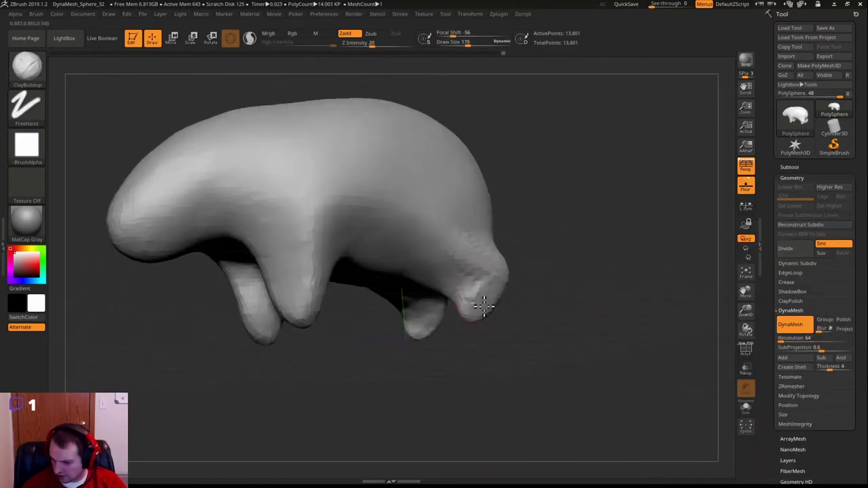
right_drag(563, 277, 506, 244)
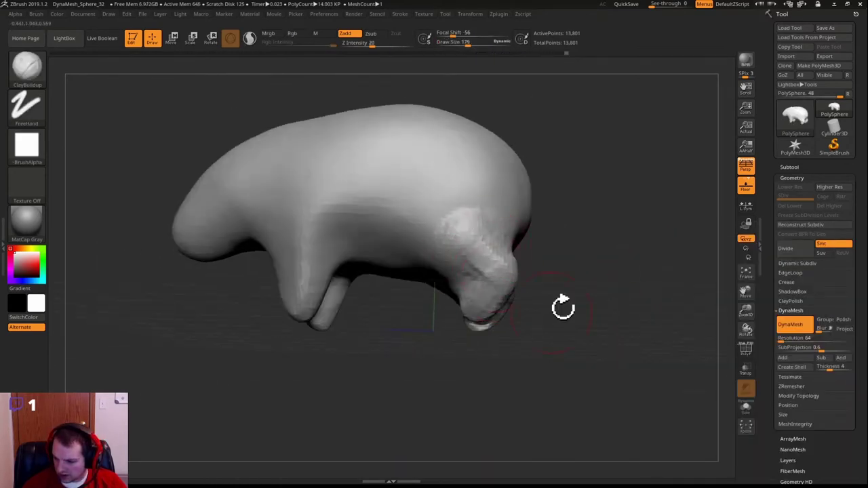
mouse_move(563, 308)
right_down()
mouse_move(427, 318)
mouse_move(456, 329)
mouse_move(306, 239)
mouse_move(295, 274)
right_up()
shift+drag(294, 274, 270, 266)
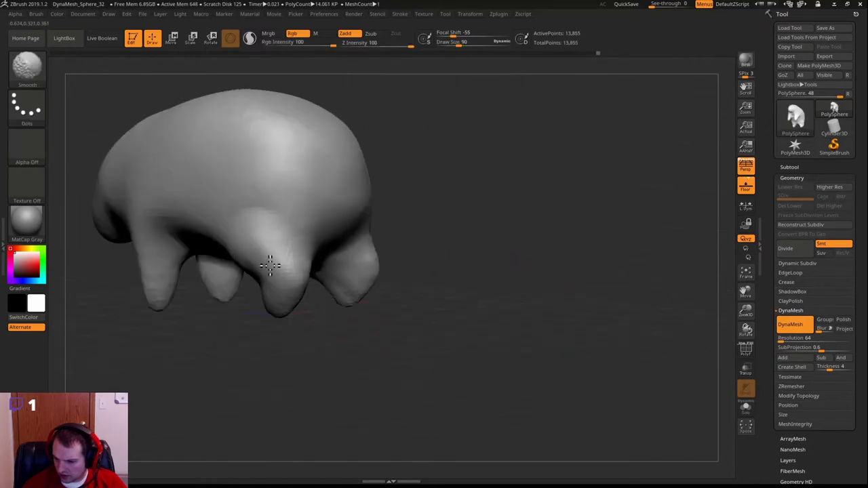
Step: Build up the hind thighs and lower hind legs with ClayBuildup at draw size 90 and smooth them
mouse_move(270, 265)
right_down()
mouse_move(377, 277)
mouse_move(364, 309)
mouse_move(470, 227)
mouse_move(420, 273)
mouse_move(337, 147)
right_up()
mouse_move(351, 203)
right_down()
mouse_move(285, 196)
mouse_move(383, 161)
mouse_move(435, 319)
mouse_move(452, 278)
right_up()
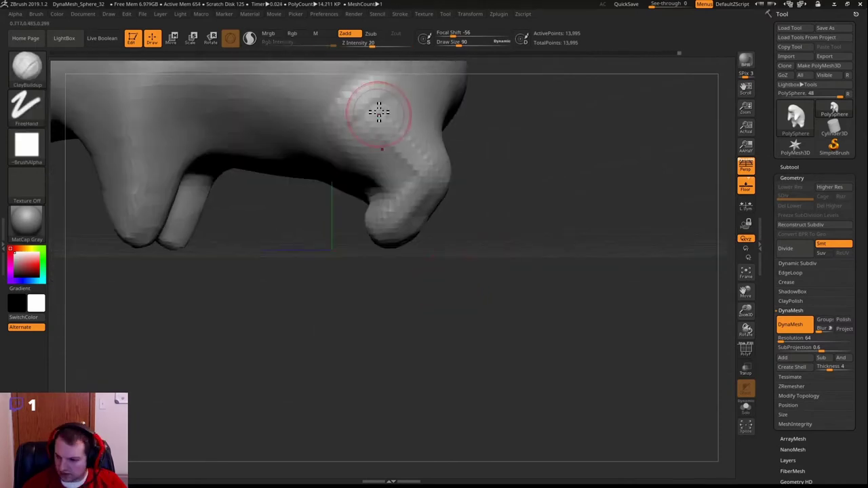
right_drag(363, 163, 501, 185)
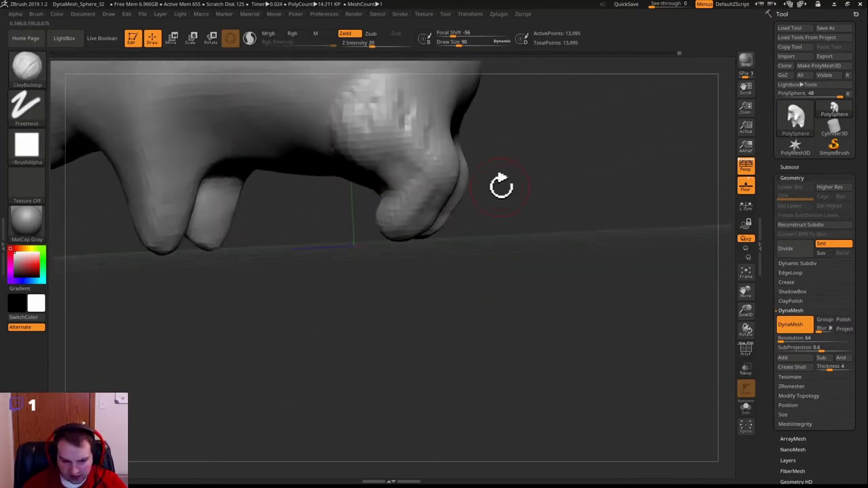
right_drag(732, 204, 602, 248)
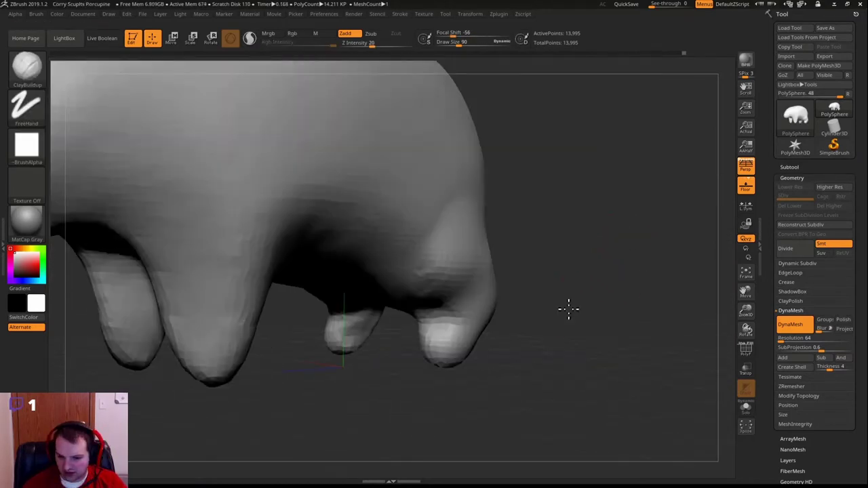
right_drag(568, 309, 539, 249)
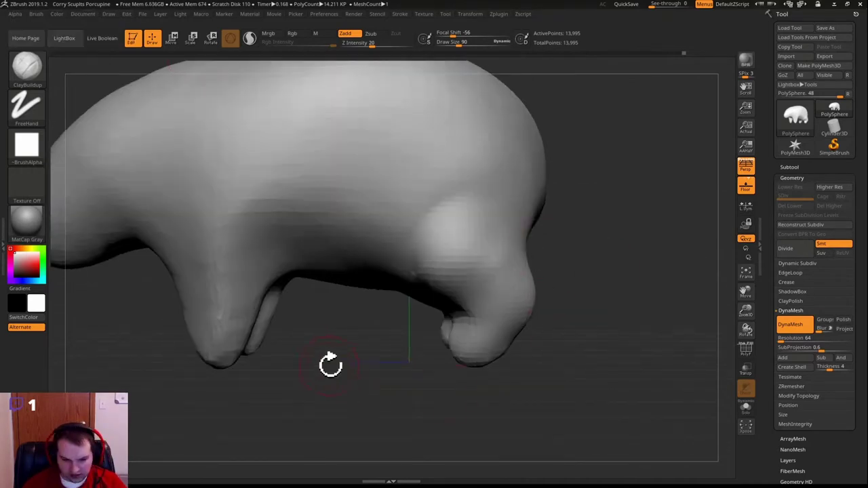
Step: Build up the front legs from shoulder to foot with ClayBuildup, then remesh the body
drag(331, 364, 400, 364)
mouse_move(220, 352)
mouse_down()
mouse_move(178, 242)
mouse_move(244, 203)
mouse_up()
drag(183, 418, 238, 418)
drag(173, 353, 199, 372)
mouse_move(227, 410)
mouse_down()
mouse_move(196, 407)
mouse_move(244, 410)
mouse_up()
drag(271, 383, 286, 372)
drag(288, 412, 307, 412)
ctrl+drag(352, 379, 386, 400)
drag(393, 380, 449, 352)
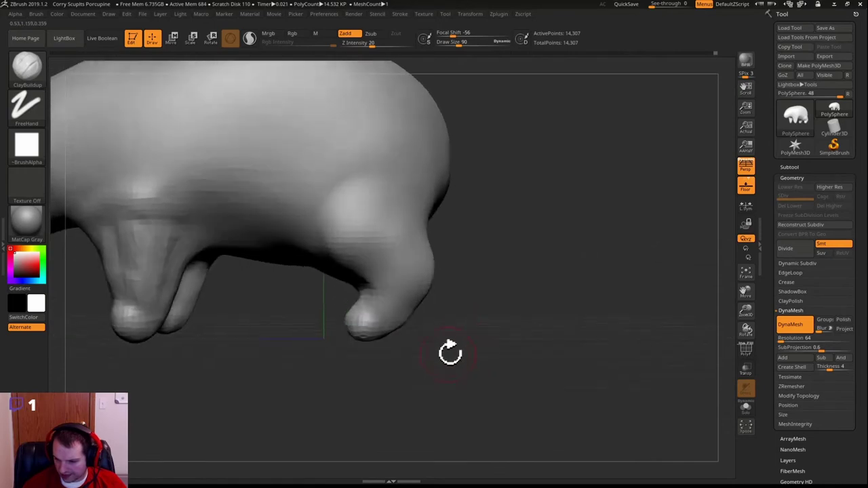
Step: Pull the feet forward into paws with the Move brush and remesh the body
key(b)
key(m)
key(v)
mouse_move(356, 373)
mouse_down()
mouse_move(400, 337)
mouse_move(366, 349)
mouse_up()
drag(377, 320, 359, 322)
drag(448, 359, 576, 346)
ctrl+drag(581, 294, 616, 322)
Step: Refine the legs and extend the paws further with the Move brush, then remesh the body again
drag(528, 335, 495, 332)
right_drag(372, 327, 300, 319)
alt+drag(478, 266, 566, 366)
ctrl+drag(622, 296, 652, 325)
drag(539, 296, 98, 305)
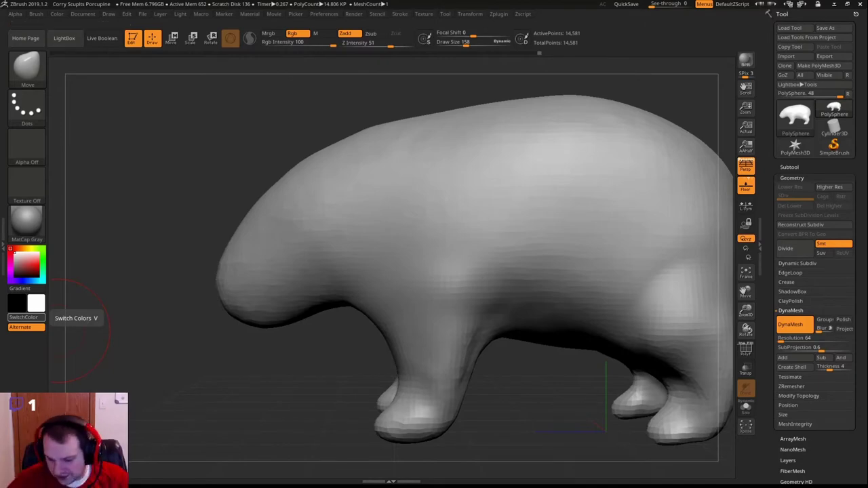
Step: Sculpt the eye sockets, nose and mouth on the head with ClayBuildup, remeshing at DynaMesh resolution 128
drag(177, 220, 587, 207)
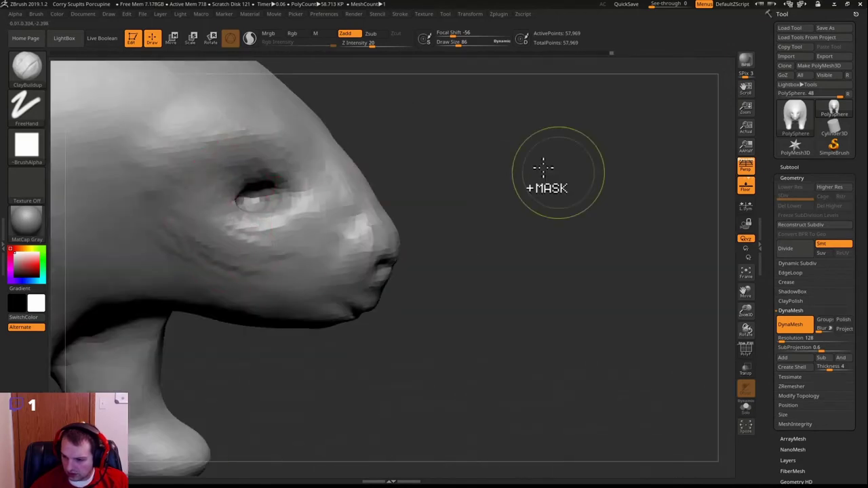
right_drag(543, 166, 343, 211)
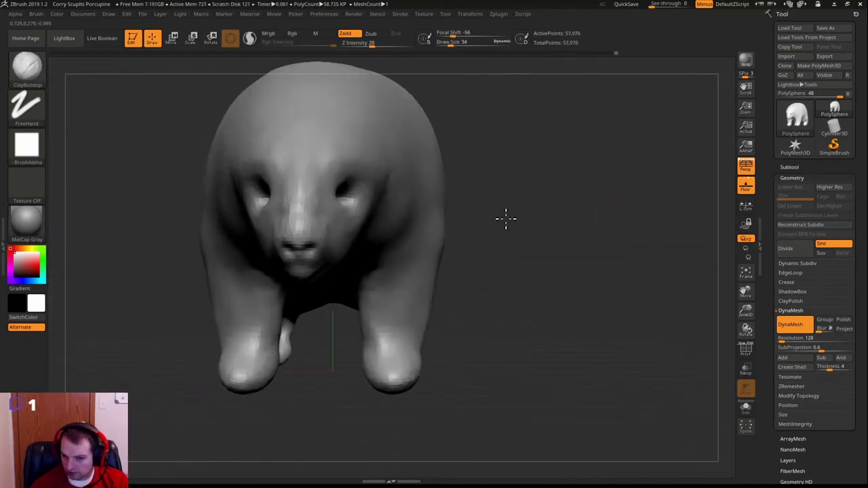
mouse_move(506, 219)
shift+right_down()
mouse_move(616, 200)
mouse_move(596, 225)
mouse_move(560, 194)
mouse_move(594, 169)
mouse_move(398, 185)
mouse_move(400, 235)
mouse_move(436, 257)
mouse_move(384, 202)
mouse_move(471, 271)
mouse_move(500, 267)
shift+right_up()
ctrl+drag(93, 139, 113, 175)
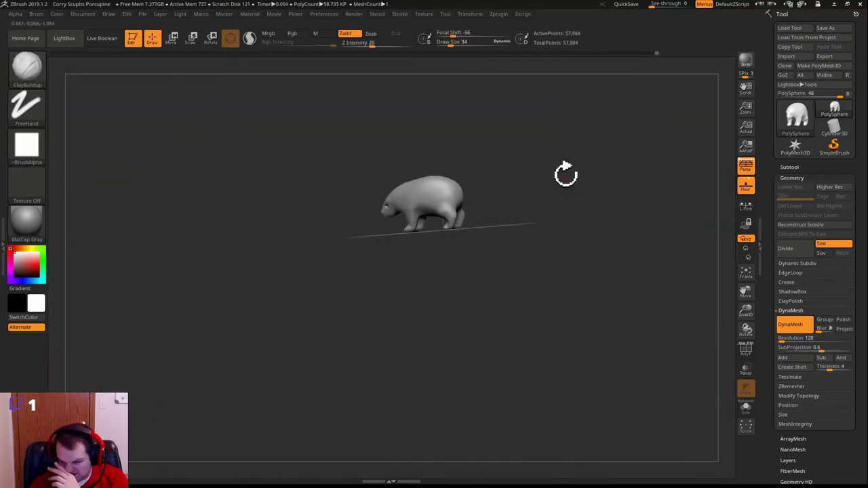
Step: Build up the front legs with ClayBuildup at draw size 83 and remesh the body
right_drag(556, 160, 486, 182)
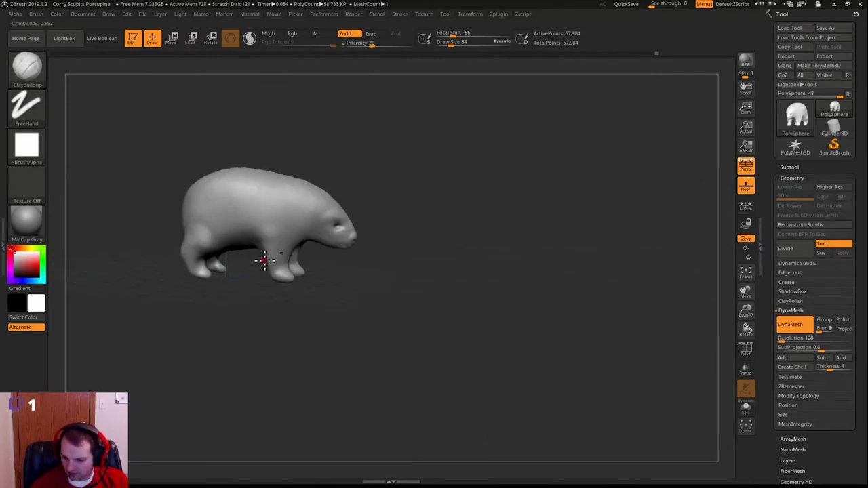
ctrl+right_drag(264, 260, 278, 356)
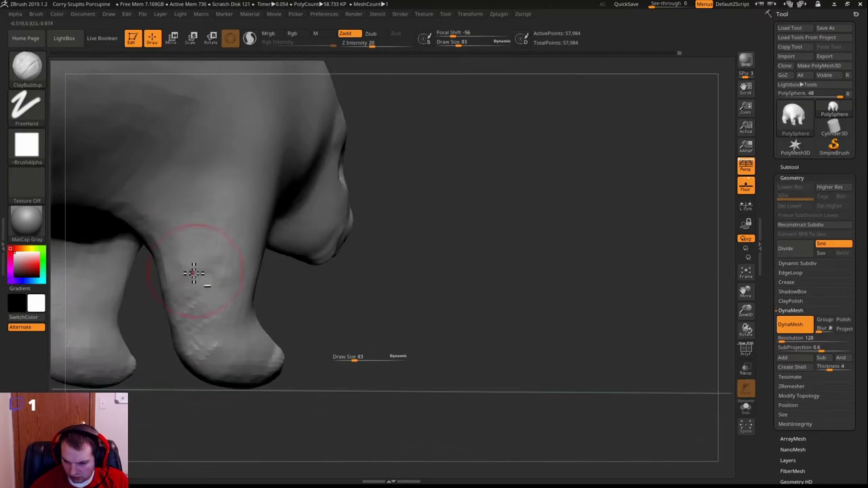
drag(199, 275, 239, 186)
ctrl+drag(490, 202, 531, 246)
Step: Shape and smooth the front leg joints and surrounding underside with a brush at draw size 244, then remesh
mouse_move(530, 245)
right_down()
mouse_move(237, 313)
mouse_move(238, 287)
mouse_move(358, 371)
right_up()
key(s)
ctrl+right_drag(252, 202, 302, 260)
shift+right_drag(302, 261, 273, 186)
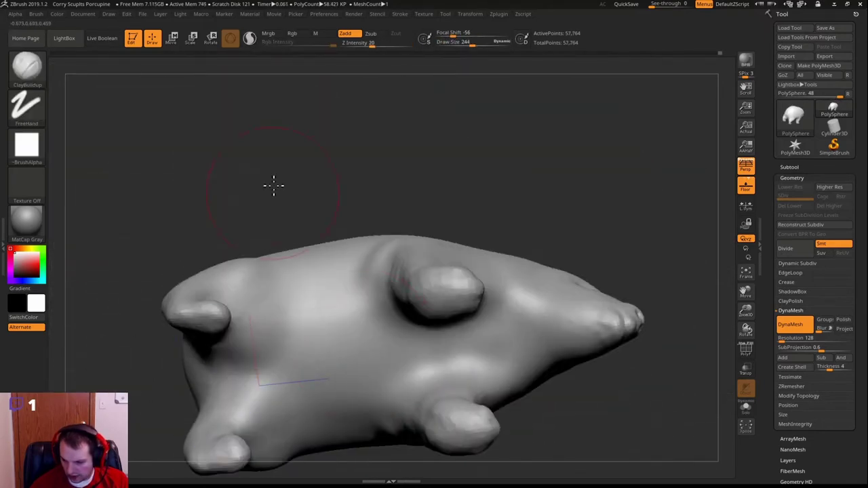
ctrl+drag(273, 185, 298, 204)
right_drag(298, 204, 429, 255)
right_drag(398, 223, 385, 258)
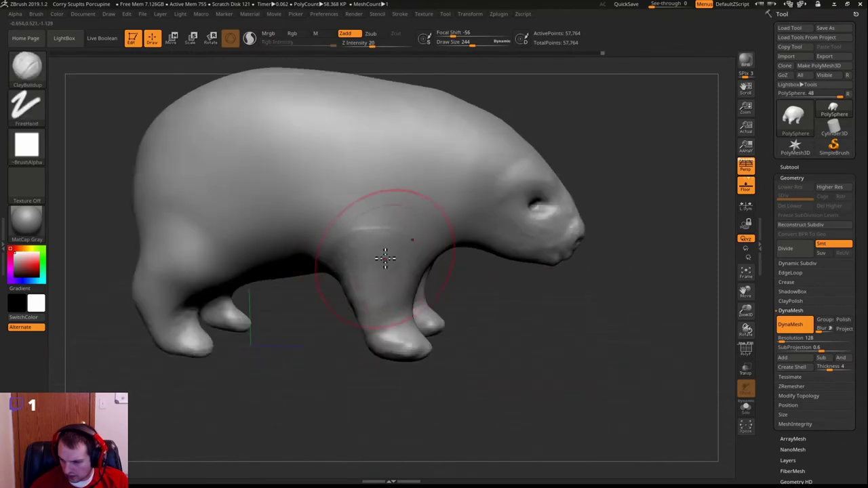
right_drag(501, 339, 352, 255)
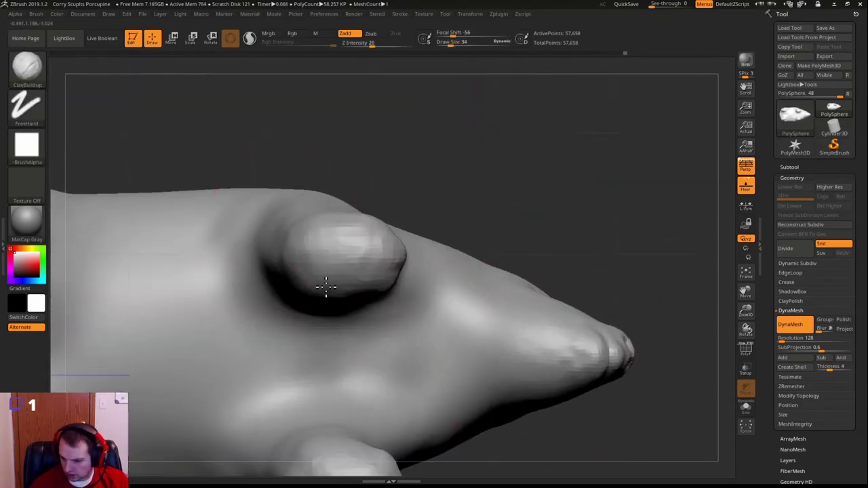
Step: Reshape the paws from below with the Move brush
mouse_move(405, 254)
right_down()
mouse_move(459, 217)
mouse_move(356, 248)
mouse_move(270, 289)
mouse_move(490, 176)
mouse_move(306, 192)
mouse_move(467, 219)
mouse_move(348, 188)
mouse_move(618, 204)
mouse_move(269, 308)
mouse_move(329, 347)
mouse_move(474, 339)
right_up()
key(b)
key(m)
key(v)
mouse_move(275, 134)
right_down()
mouse_move(358, 373)
mouse_move(251, 203)
mouse_move(337, 299)
mouse_move(341, 364)
mouse_move(396, 314)
mouse_move(240, 337)
mouse_move(341, 341)
mouse_move(242, 263)
mouse_move(257, 347)
right_up()
Step: Add volume along the underside of the hind legs and feet with ClayBuildup at draw size 56
key(b)
key(c)
key(b)
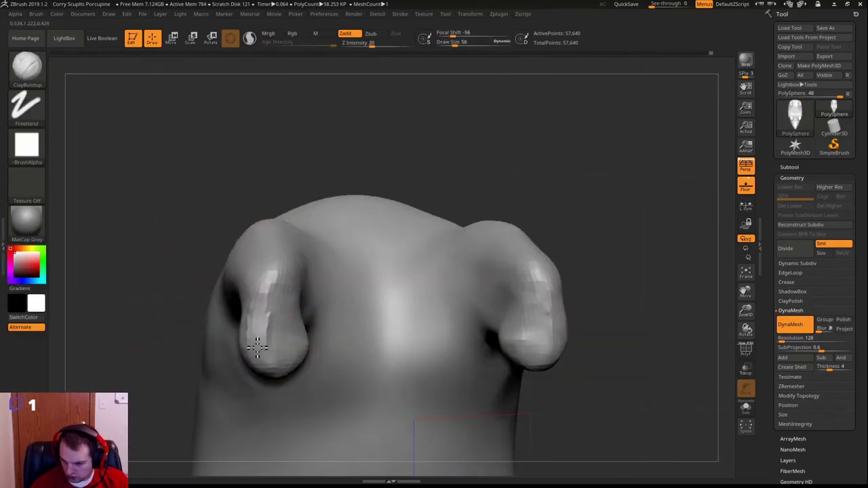
mouse_move(292, 298)
right_down()
mouse_move(306, 286)
mouse_move(444, 305)
mouse_move(343, 230)
mouse_move(312, 233)
mouse_move(299, 291)
mouse_move(306, 314)
mouse_move(264, 299)
mouse_move(468, 194)
mouse_move(523, 339)
mouse_move(392, 296)
mouse_move(366, 309)
mouse_move(443, 304)
mouse_move(606, 227)
mouse_move(519, 265)
mouse_move(37, 303)
right_up()
key(1)
ctrl+click(409, 309)
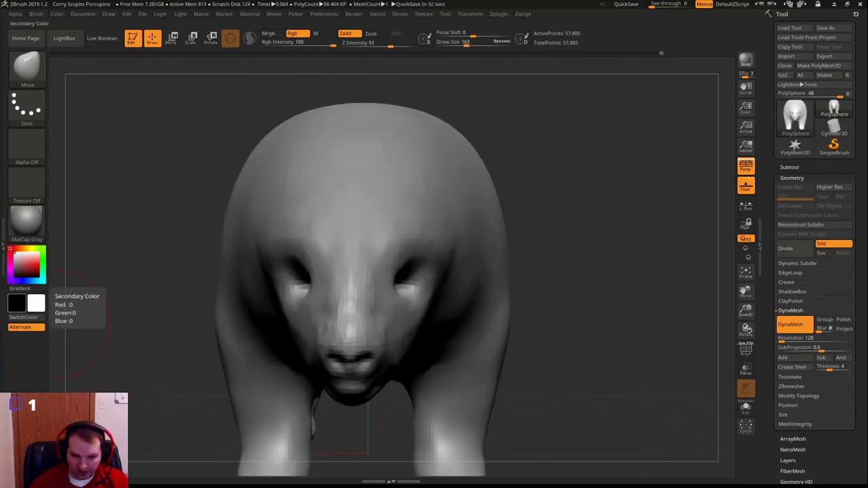
Step: Append a Sphere3D to the model as a new subtool for the eye
alt+right_drag(583, 285, 590, 243)
click(789, 167)
click(826, 328)
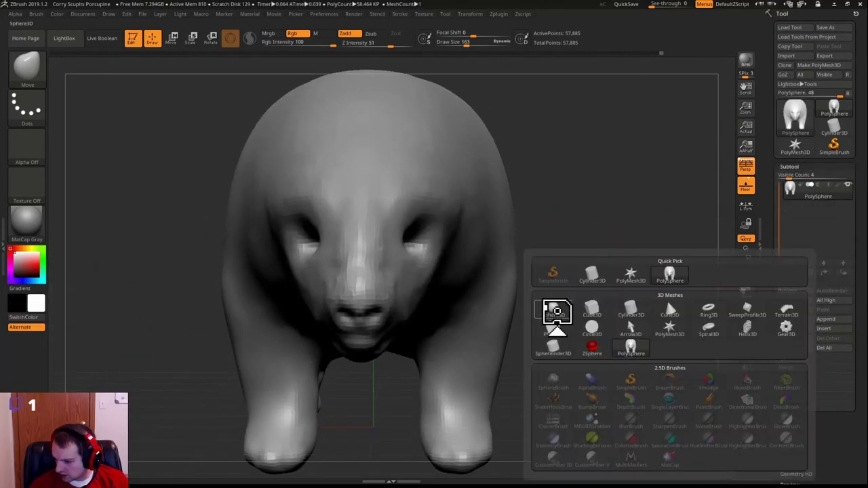
click(556, 311)
Step: Scale the new sphere down to eyeball size and move it onto the head above the eye socket
key(w)
drag(372, 219, 368, 290)
drag(321, 219, 575, 219)
ctrl+right_drag(597, 258, 420, 332)
drag(401, 246, 216, 246)
key(f)
right_drag(366, 326, 556, 386)
drag(390, 262, 273, 380)
key(f)
right_drag(273, 380, 503, 242)
drag(172, 204, 230, 202)
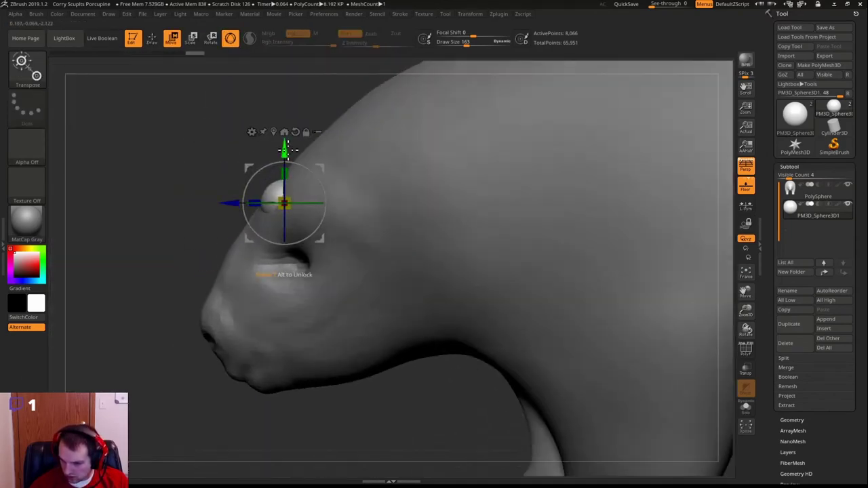
Step: Lower the eyeball sphere and seat it inside the eye socket, aligning it from the side and front
drag(288, 149, 287, 205)
right_drag(102, 224, 165, 226)
drag(246, 260, 261, 260)
shift+right_drag(448, 255, 299, 264)
shift+right_drag(298, 265, 223, 265)
drag(256, 258, 265, 259)
right_drag(136, 220, 730, 304)
Step: Duplicate the eyeball subtool and mirror the copy into the opposite eye socket
drag(801, 434, 801, 287)
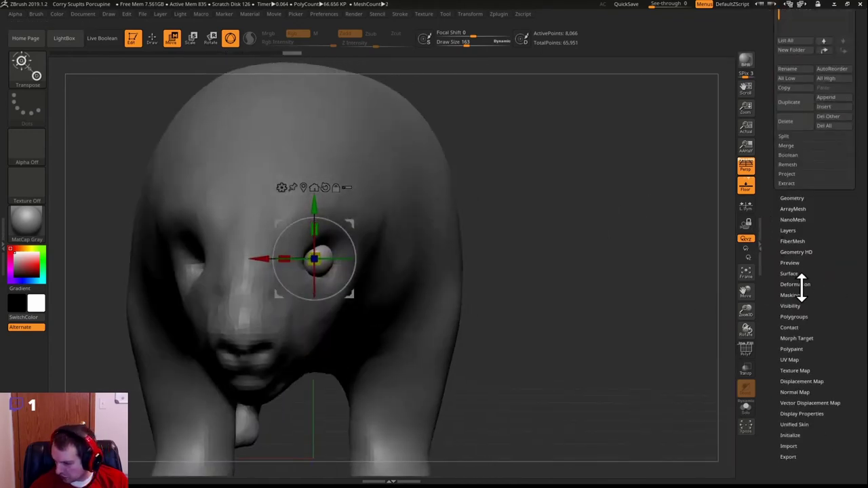
click(800, 284)
drag(807, 474, 805, 339)
click(804, 343)
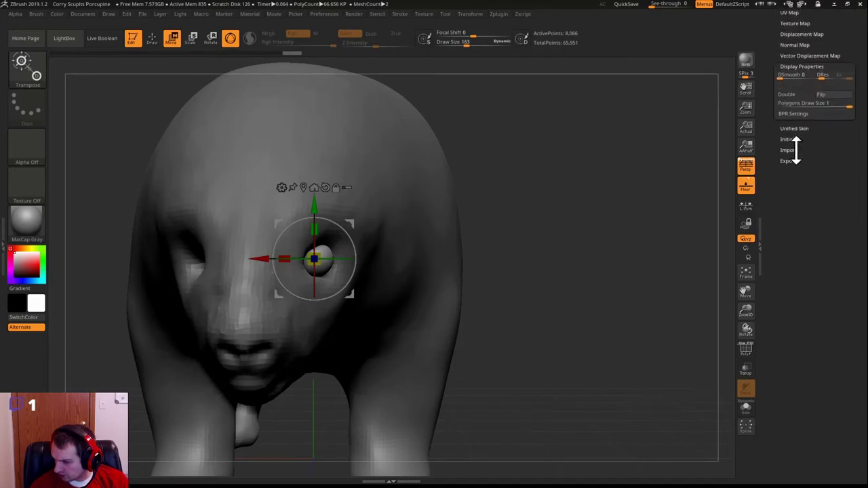
drag(789, 129, 793, 434)
click(798, 150)
click(789, 307)
drag(766, 288, 763, 192)
click(792, 308)
drag(776, 338, 799, 211)
click(793, 255)
click(800, 25)
right_drag(461, 224, 597, 202)
drag(771, 55, 769, 240)
click(795, 195)
right_drag(614, 198, 424, 211)
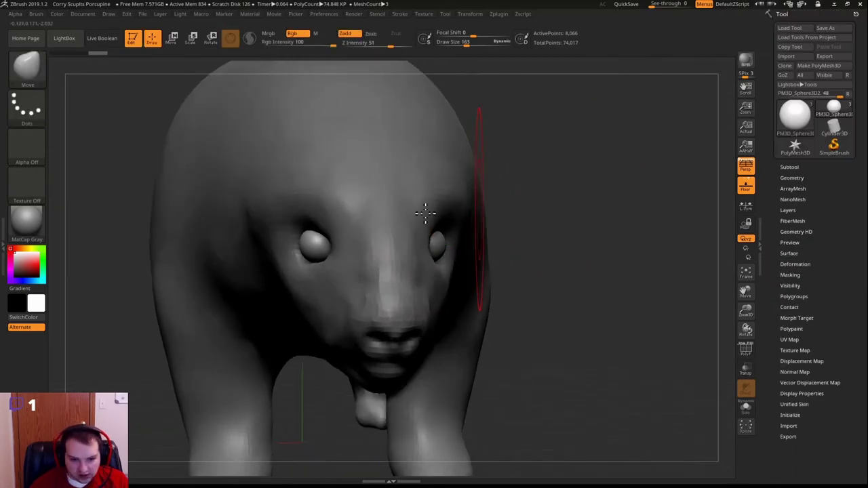
Step: Select the body subtool and build up eyelids and brow around the eyes with ClayBuildup at draw sizes 56 and 27
key(s)
drag(567, 191, 554, 192)
right_drag(577, 145, 434, 163)
ctrl+right_drag(434, 163, 307, 189)
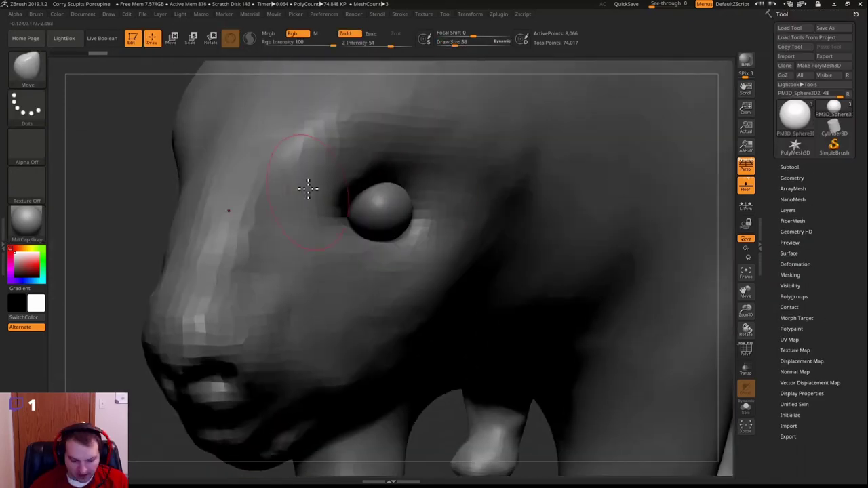
alt+click(419, 183)
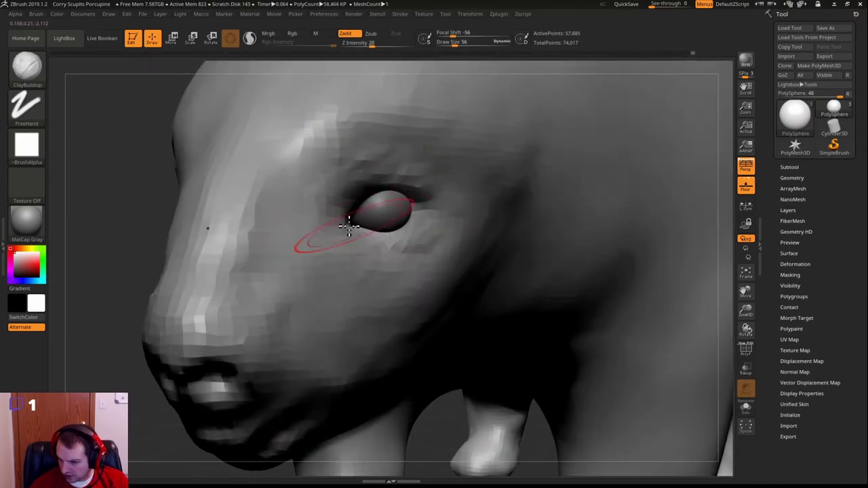
mouse_move(350, 226)
right_down()
mouse_move(625, 176)
mouse_move(356, 215)
right_up()
drag(369, 170, 417, 166)
mouse_move(82, 173)
right_down()
mouse_move(139, 173)
mouse_move(356, 207)
right_up()
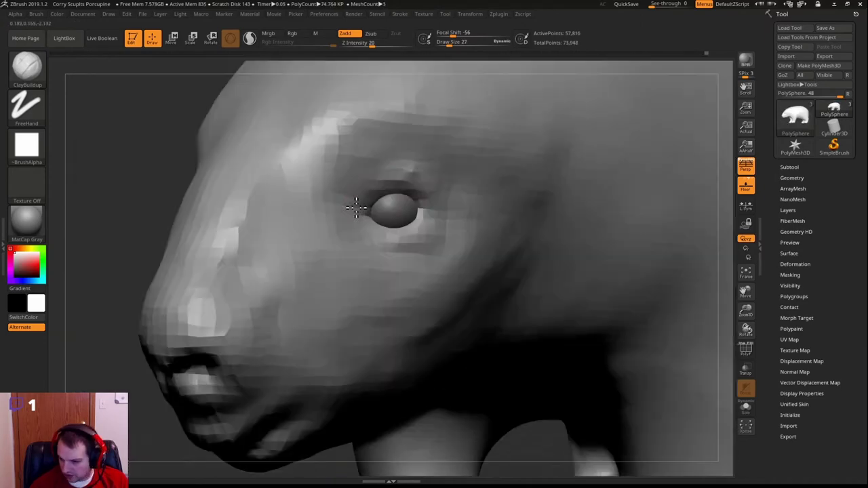
mouse_move(394, 235)
right_down()
mouse_move(612, 194)
mouse_move(552, 211)
mouse_move(346, 195)
right_up()
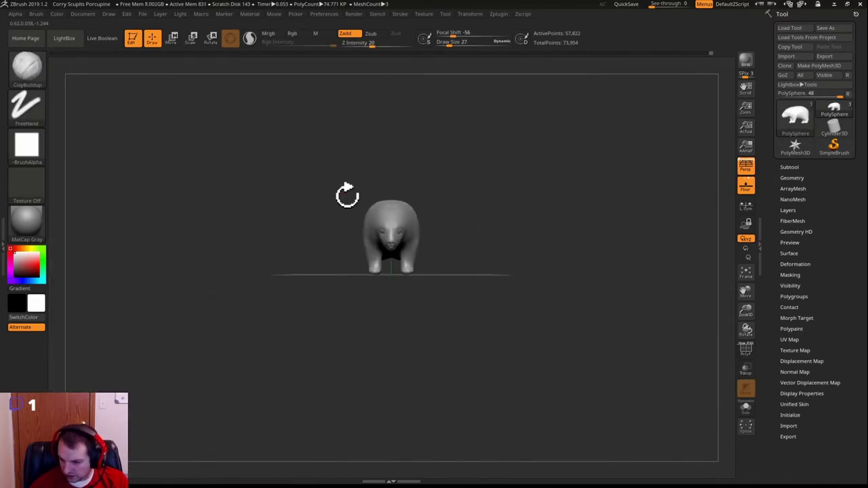
ctrl+right_drag(512, 188, 555, 242)
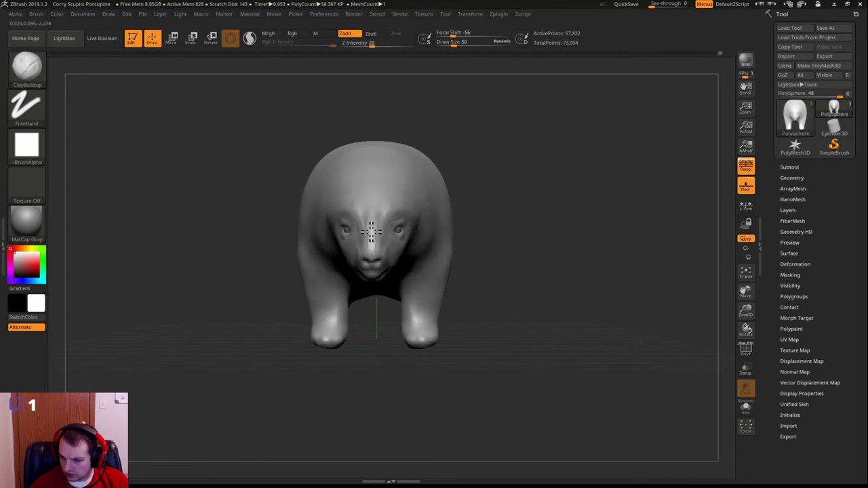
Step: Refine the head and body silhouette with the Move brush at draw size 213, working from the side and front
right_drag(376, 241, 407, 224)
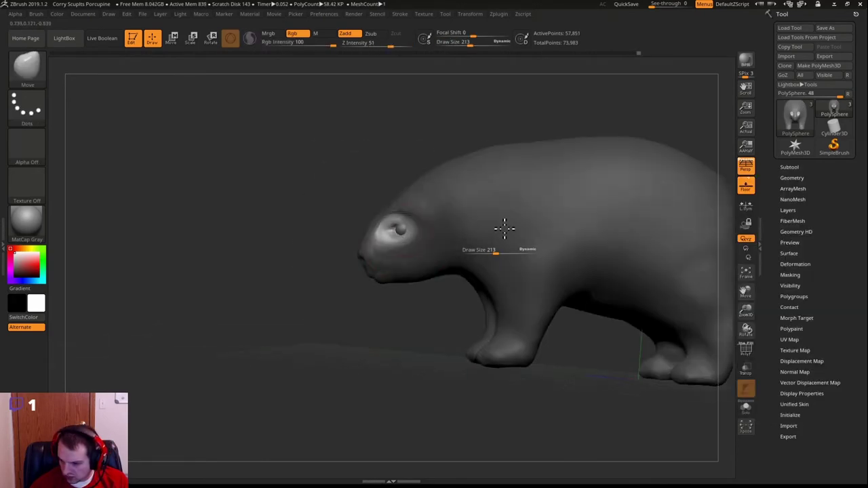
right_drag(501, 229, 495, 252)
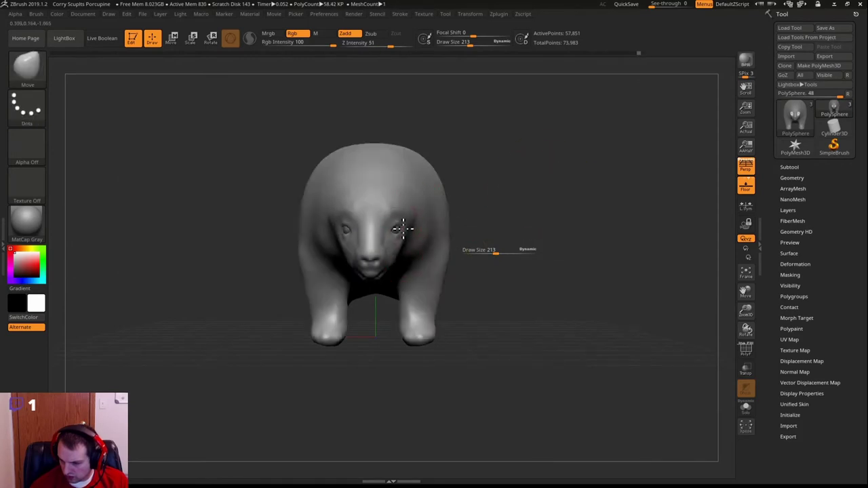
right_drag(401, 226, 397, 237)
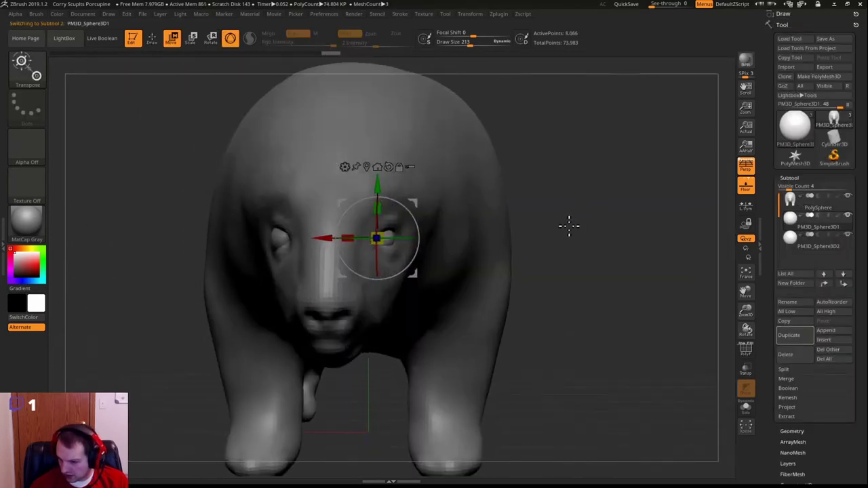
Step: Select the PM3D_Sphere3D2 eyeball and nudge it sideways and in depth to seat it in its socket
alt+click(389, 236)
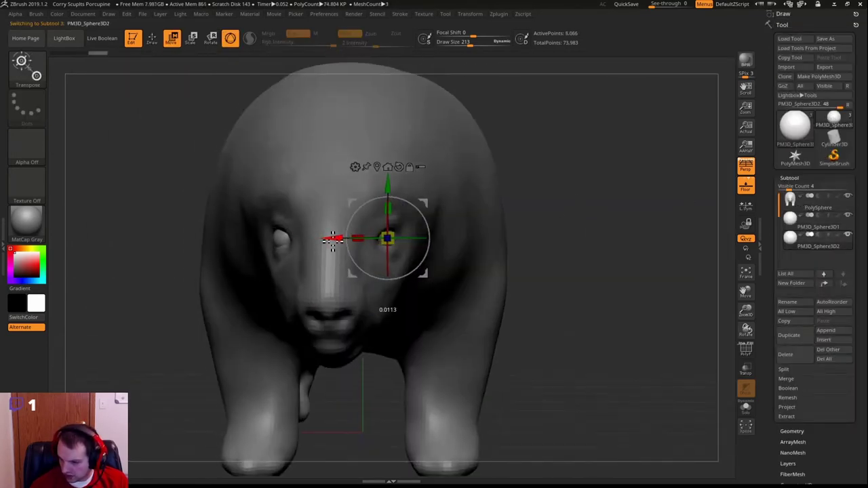
right_drag(389, 236, 419, 247)
drag(419, 247, 412, 246)
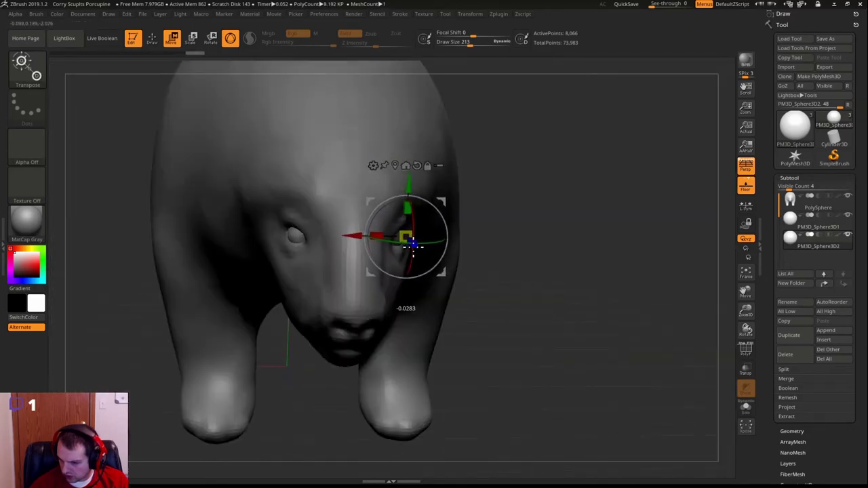
right_drag(610, 224, 581, 194)
Step: Select the body subtool and build up and smooth the forms around the eyes with ClayBuildup at draw size 53
alt+click(495, 217)
right_drag(583, 232, 142, 216)
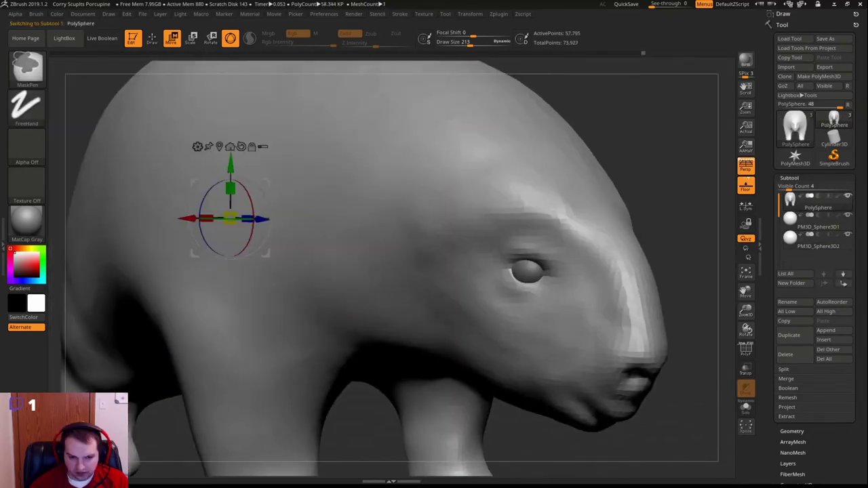
key(b)
key(c)
key(b)
mouse_move(509, 256)
right_down()
mouse_move(468, 182)
mouse_move(399, 219)
mouse_move(346, 294)
right_up()
mouse_move(346, 294)
shift+mouse_down()
mouse_move(346, 252)
mouse_move(406, 285)
shift+mouse_up()
right_drag(149, 261, 424, 208)
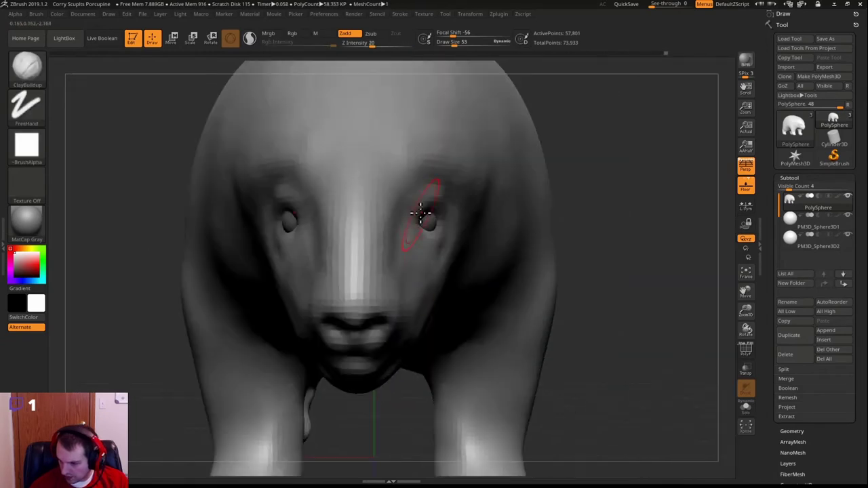
Step: Remesh the body with DynaMesh at its current resolution
ctrl+drag(596, 178, 616, 191)
mouse_move(616, 191)
alt+right_down()
mouse_move(451, 199)
mouse_move(285, 136)
alt+right_up()
alt+right_drag(285, 136, 478, 188)
mouse_move(230, 195)
shift+right_down()
mouse_move(213, 196)
mouse_move(335, 182)
shift+right_up()
Step: Switch to the SnakeHook brush and face the top of the head for pulling out quills
click(42, 82)
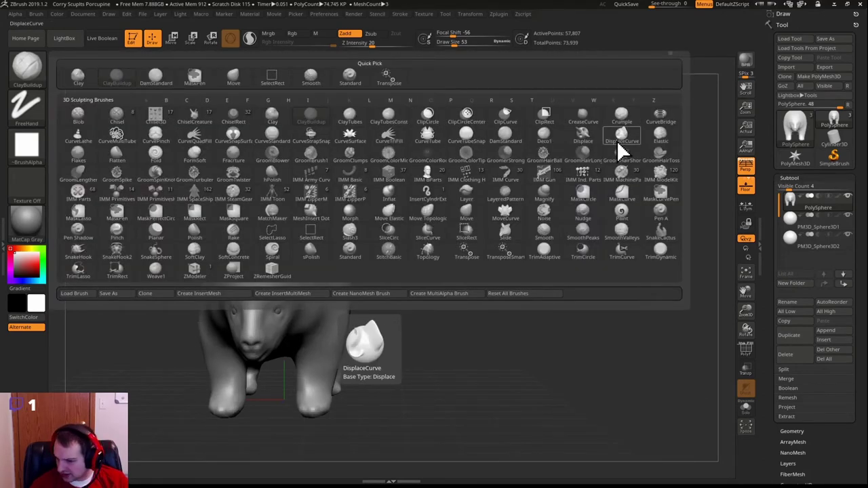
key(s)
key(h)
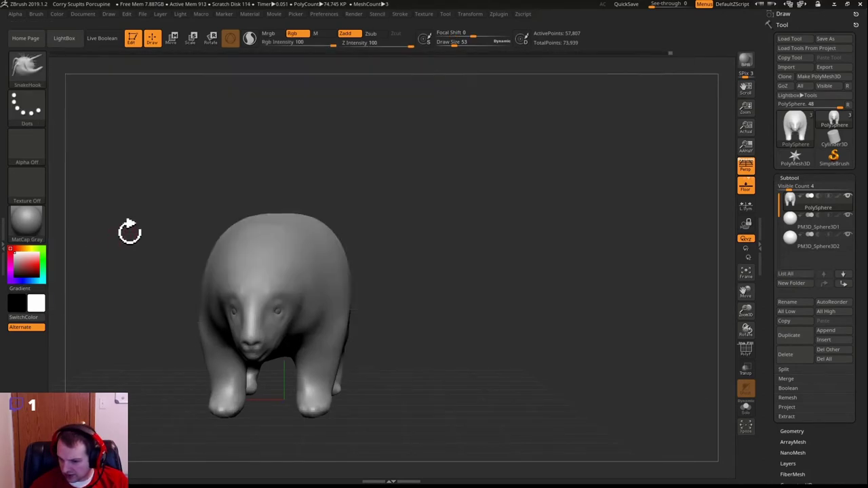
mouse_move(129, 230)
right_down()
mouse_move(314, 203)
mouse_move(275, 284)
mouse_move(422, 271)
mouse_move(400, 285)
right_up()
Step: Set the DynaMesh resolution to 256, remesh the body and clear the trial mask spots from the head
click(791, 431)
click(802, 174)
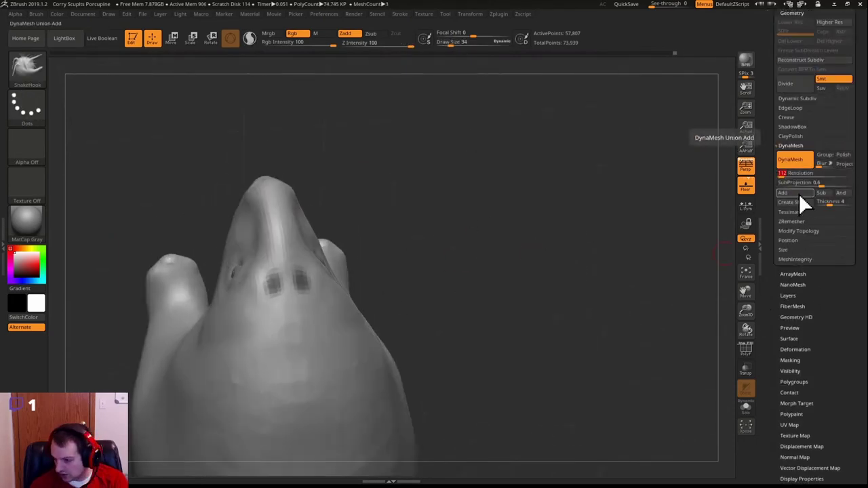
text(256)
key(Return)
ctrl+drag(496, 194, 558, 219)
ctrl+click(312, 302)
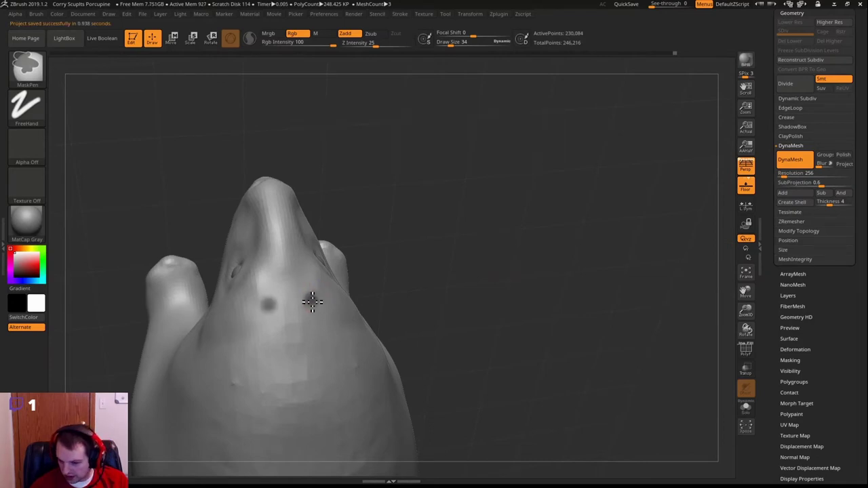
ctrl+click(287, 286)
right_drag(453, 261, 412, 285)
right_drag(302, 314, 300, 291)
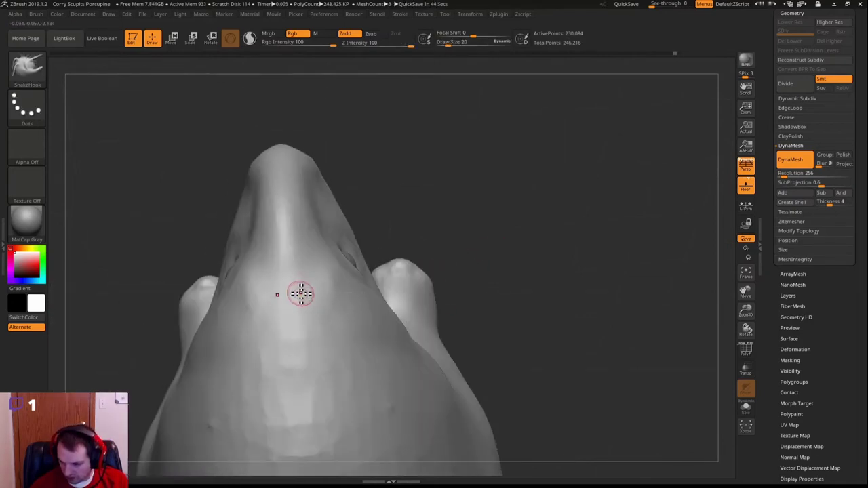
Step: Mask staggered rows of small quill spots across the crown of the head with MaskPen at draw size 13
ctrl+click(225, 329)
ctrl+click(213, 349)
ctrl+click(208, 373)
ctrl+click(192, 391)
ctrl+click(219, 391)
ctrl+click(226, 371)
ctrl+click(235, 347)
ctrl+click(259, 325)
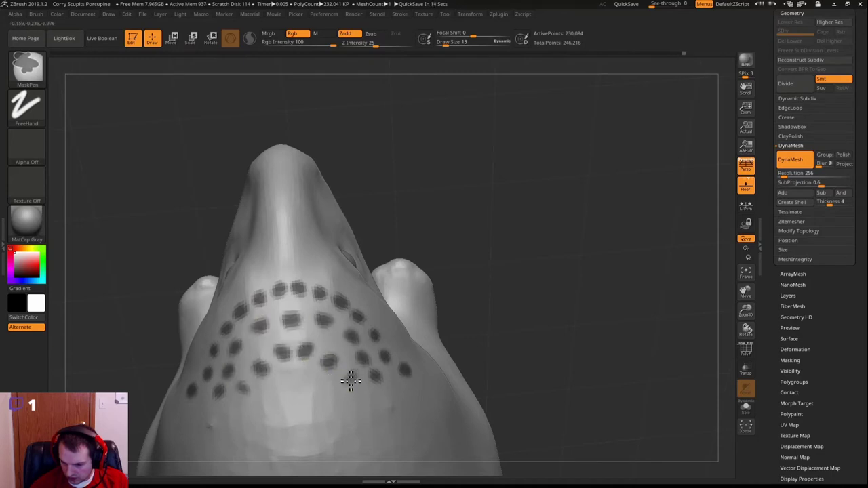
ctrl+drag(351, 380, 396, 400)
Step: Continue the masked quill spots in rows from the back of the head over the neck onto the shoulders
right_drag(510, 444, 430, 185)
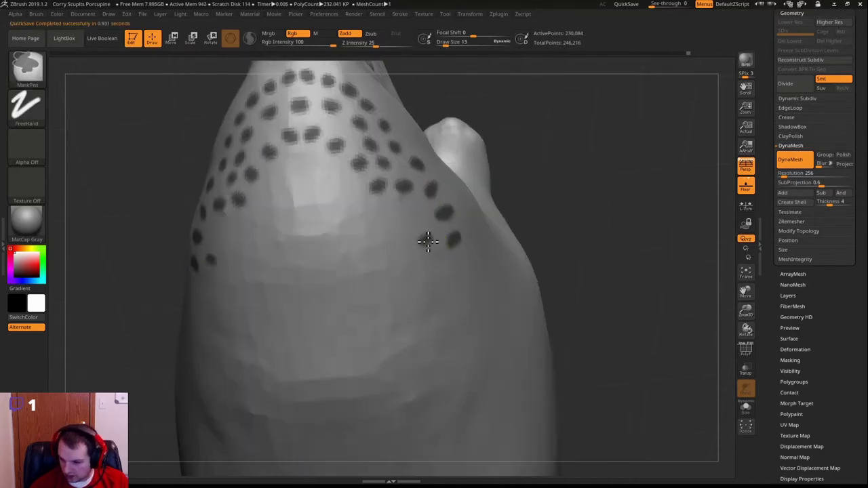
mouse_move(339, 202)
ctrl+mouse_down()
mouse_move(314, 184)
mouse_move(314, 229)
mouse_move(380, 237)
mouse_move(359, 276)
mouse_move(472, 269)
ctrl+mouse_up()
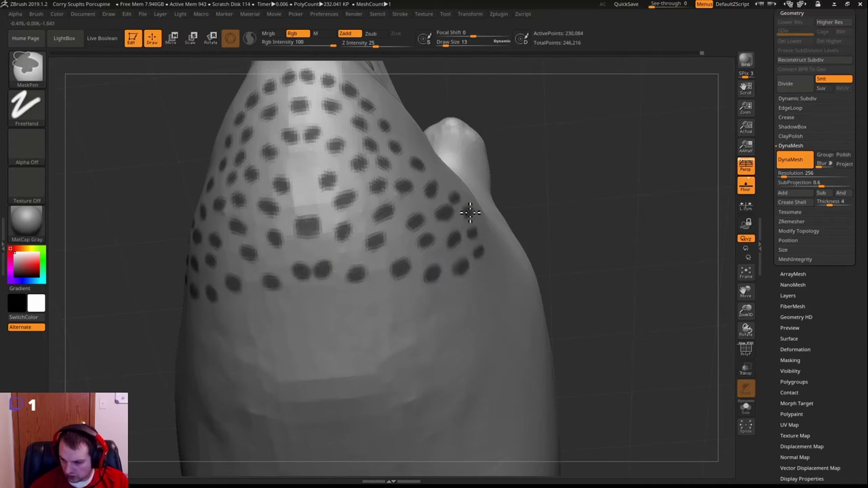
right_drag(470, 212, 332, 199)
ctrl+drag(333, 200, 222, 225)
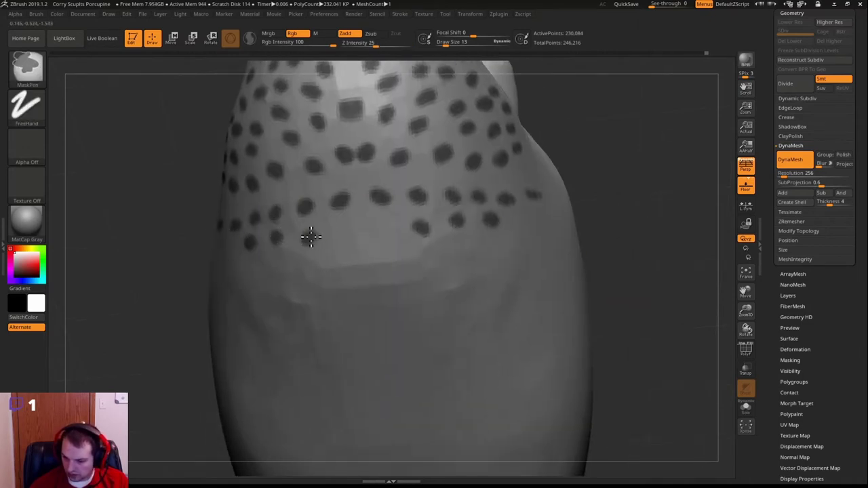
mouse_move(310, 236)
ctrl+mouse_down()
mouse_move(391, 275)
mouse_move(496, 250)
ctrl+mouse_up()
ctrl+drag(365, 256, 424, 287)
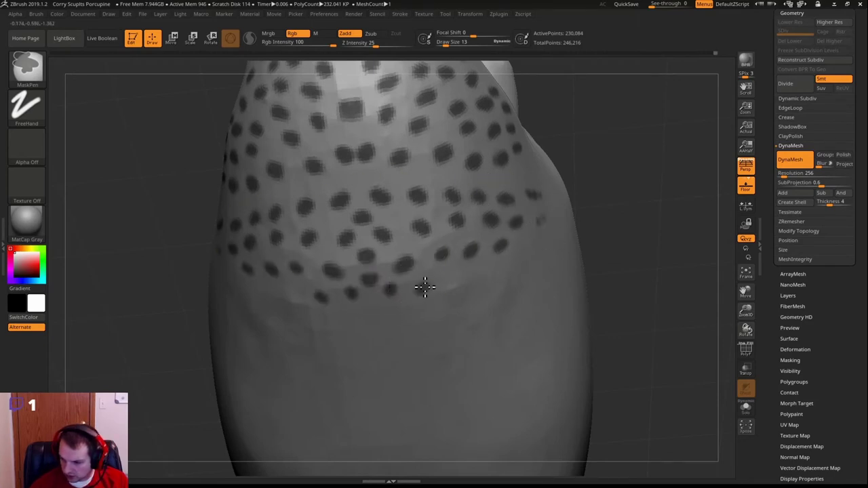
Step: Fill gaps between the masked spots on the shoulders and add further rows across the upper back
mouse_move(531, 191)
mouse_down()
mouse_move(658, 305)
mouse_move(268, 215)
mouse_move(266, 243)
mouse_up()
ctrl+drag(305, 137, 444, 108)
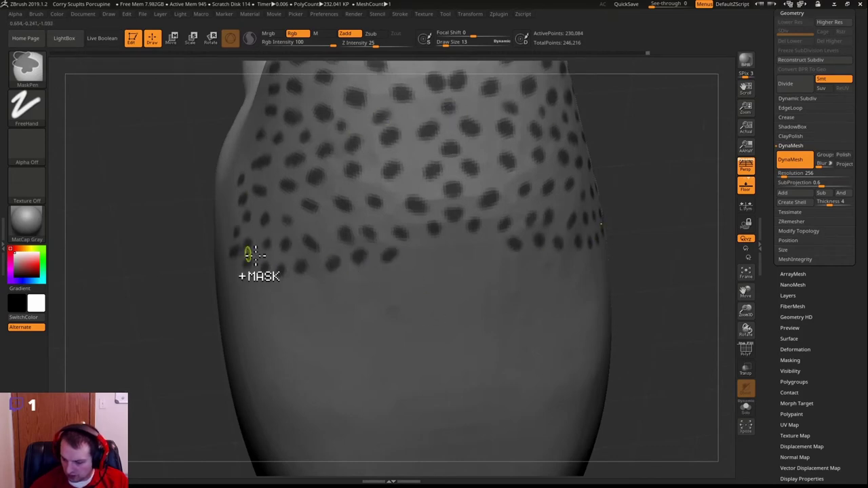
mouse_move(136, 257)
mouse_down()
mouse_move(285, 266)
mouse_move(240, 254)
mouse_up()
drag(630, 261, 414, 261)
ctrl+drag(440, 275, 652, 252)
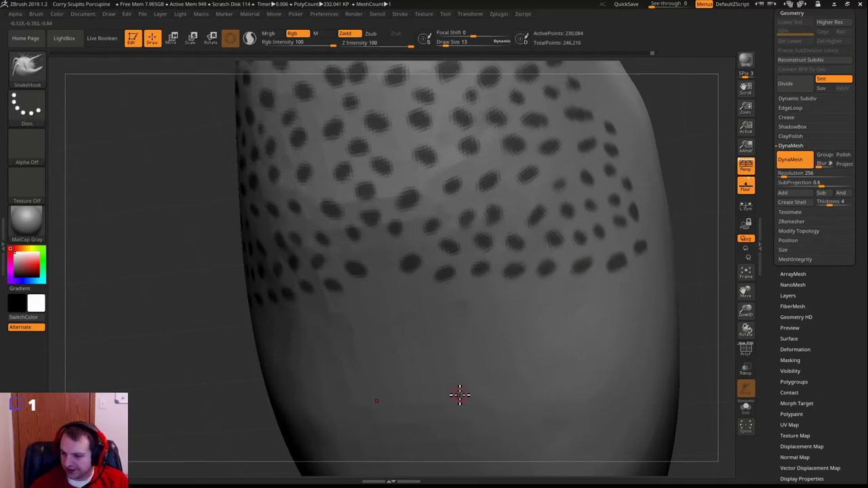
Step: Mask more rows of quill spots across the middle of the back from one side to the other
right_drag(459, 394, 400, 205)
mouse_move(374, 221)
ctrl+mouse_down()
mouse_move(310, 252)
mouse_move(429, 251)
ctrl+mouse_up()
mouse_move(266, 291)
ctrl+mouse_down()
mouse_move(296, 310)
mouse_move(384, 293)
ctrl+mouse_up()
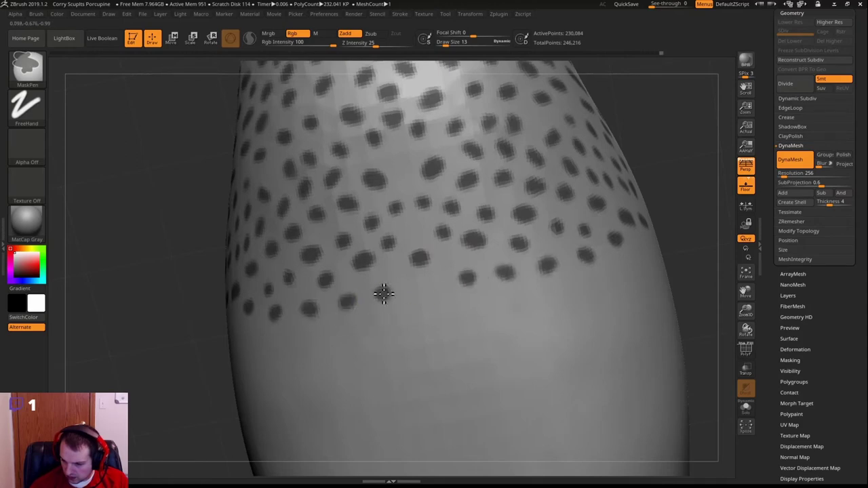
mouse_move(418, 280)
right_down()
mouse_move(575, 223)
mouse_move(577, 207)
mouse_move(501, 197)
right_up()
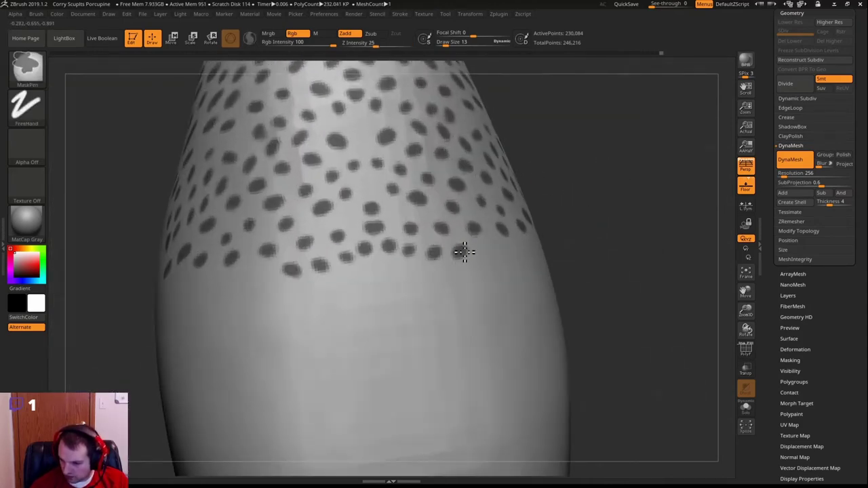
ctrl+drag(465, 251, 533, 251)
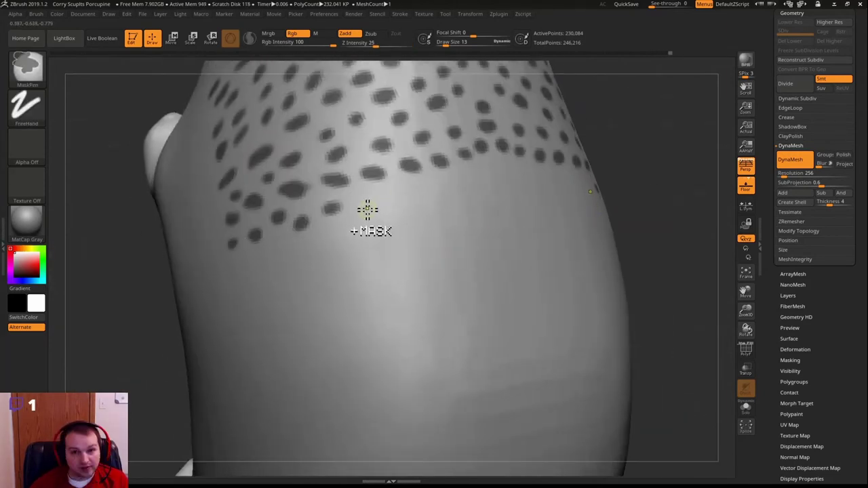
Step: Add two more rows of masked spots behind the mid-back rows, running from the flank to the spine
ctrl+click(499, 174)
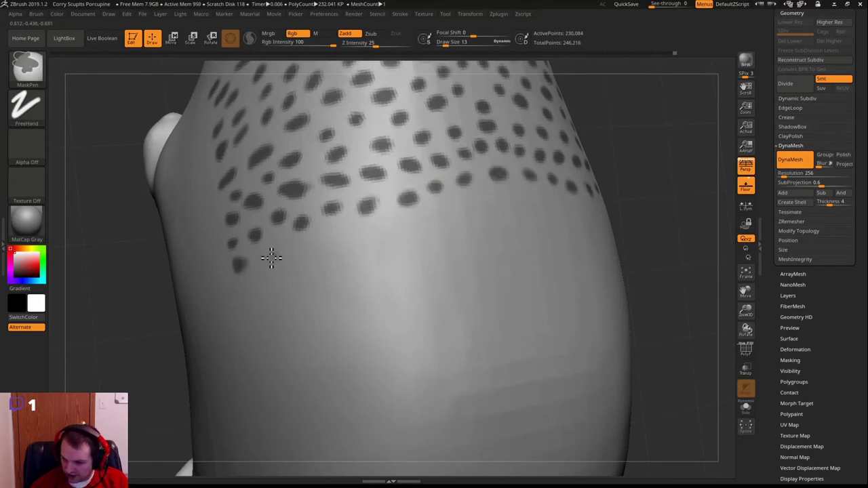
ctrl+click(274, 256)
ctrl+click(312, 250)
ctrl+click(432, 224)
ctrl+click(470, 209)
ctrl+click(506, 210)
ctrl+click(526, 225)
ctrl+click(493, 229)
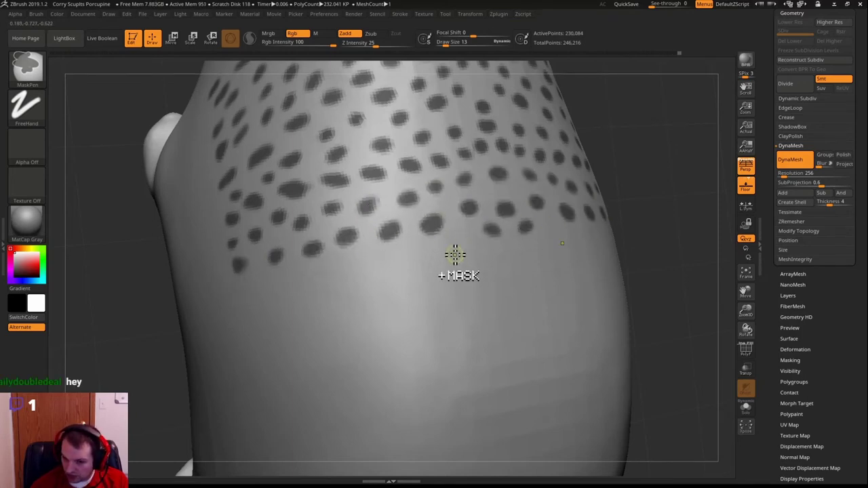
Step: Mask the next row of quill spots from the spine down to the flank and start another along the flank
ctrl+click(461, 245)
ctrl+click(427, 256)
ctrl+click(384, 259)
ctrl+click(322, 276)
ctrl+click(353, 268)
ctrl+click(386, 261)
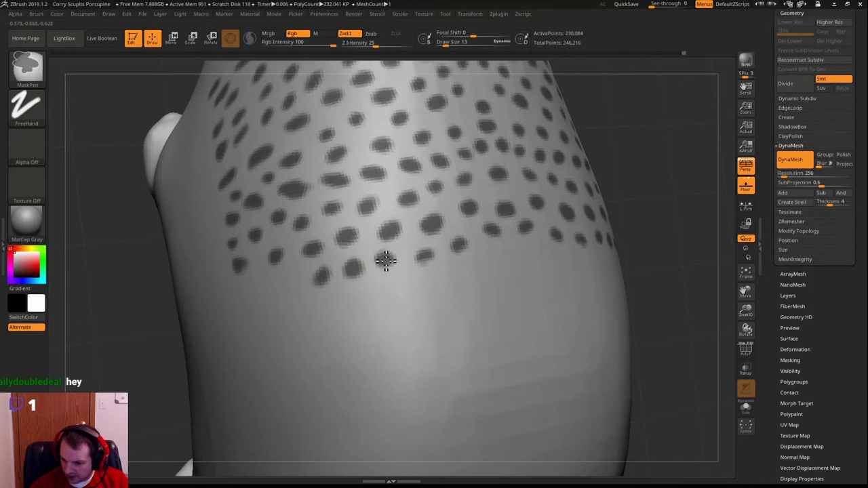
ctrl+click(240, 319)
ctrl+click(267, 318)
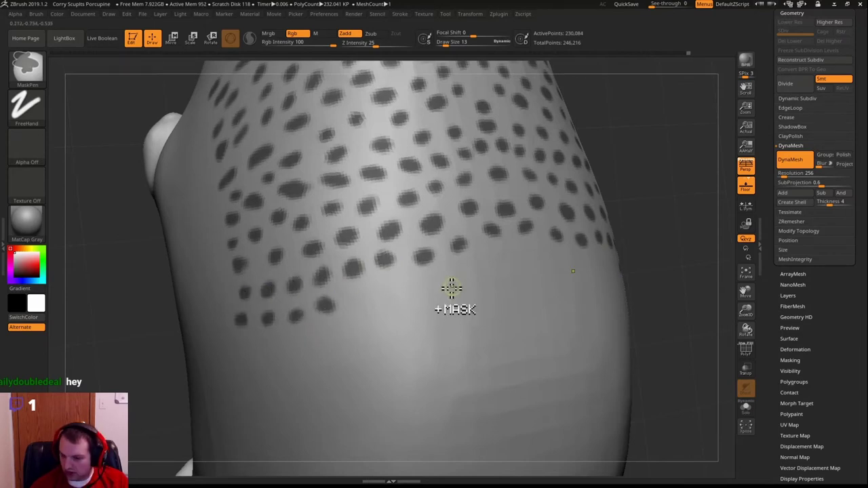
Step: Mask another row of spots up across the spine and a following row back down toward the flank
ctrl+click(393, 287)
ctrl+click(431, 282)
ctrl+click(470, 276)
ctrl+click(489, 257)
ctrl+click(517, 271)
ctrl+click(537, 286)
ctrl+click(562, 295)
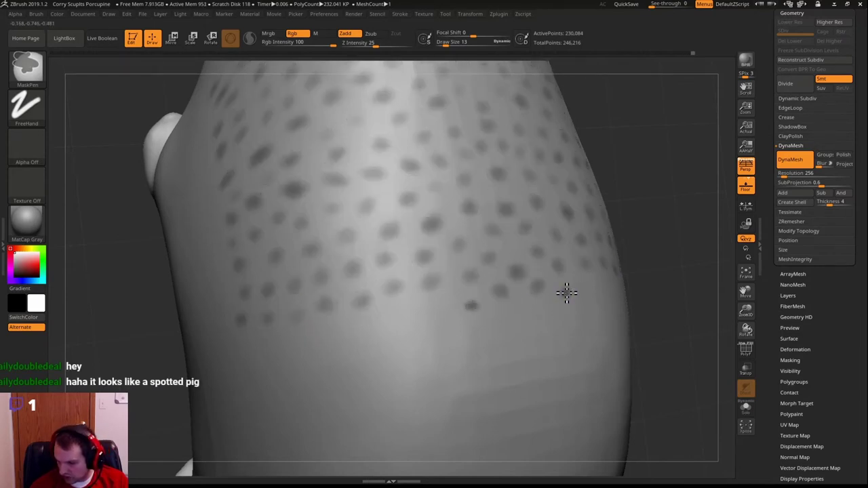
ctrl+click(435, 316)
ctrl+click(396, 321)
ctrl+click(362, 335)
ctrl+click(328, 335)
ctrl+click(295, 346)
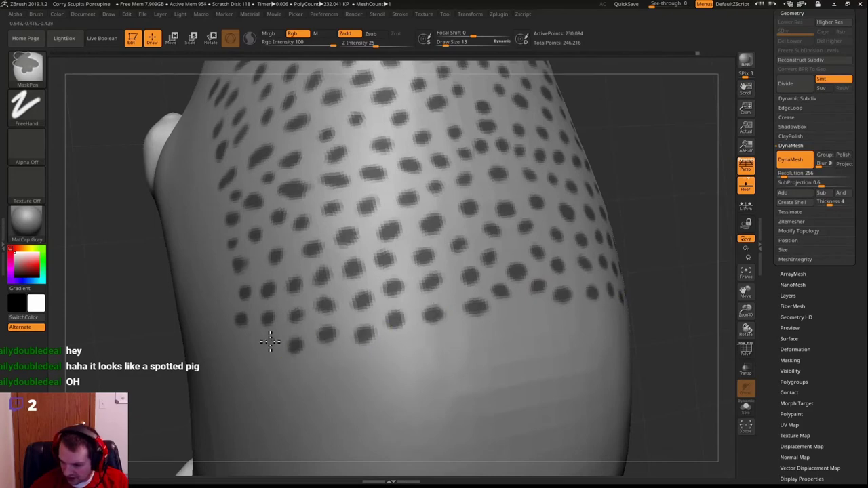
Step: Mask one more row of quill spots along the rear edge of the pattern, from the flank past the spine
ctrl+click(386, 362)
ctrl+click(420, 347)
ctrl+click(453, 345)
ctrl+click(483, 337)
ctrl+click(506, 322)
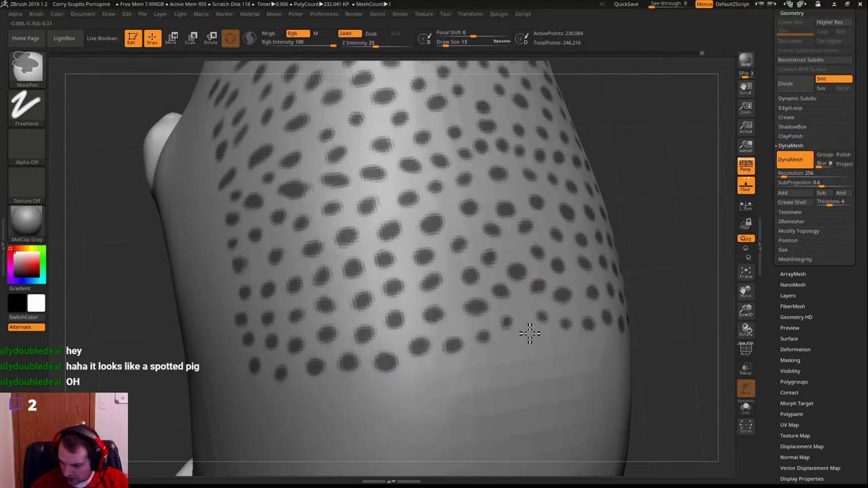
ctrl+click(526, 334)
ctrl+click(546, 344)
ctrl+click(560, 354)
Step: Extend the masked quill spots over the lower back toward the rump with further rows, filling in around the spine
drag(677, 301, 635, 246)
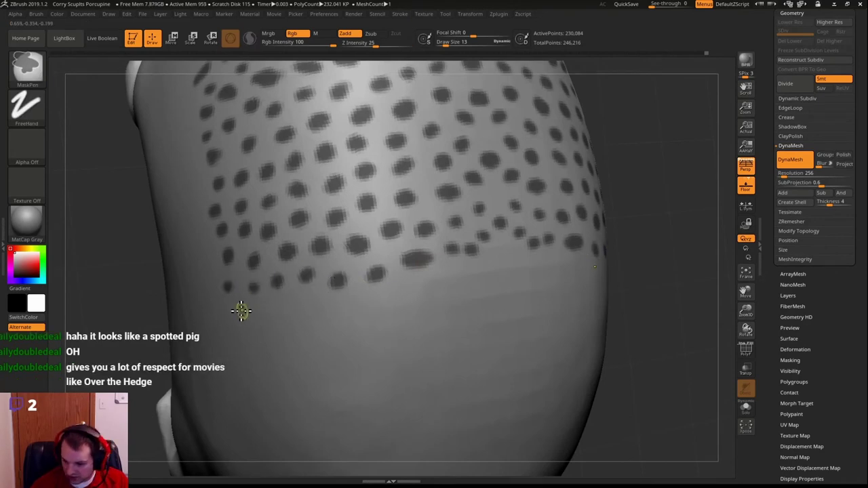
ctrl+click(393, 296)
ctrl+click(427, 294)
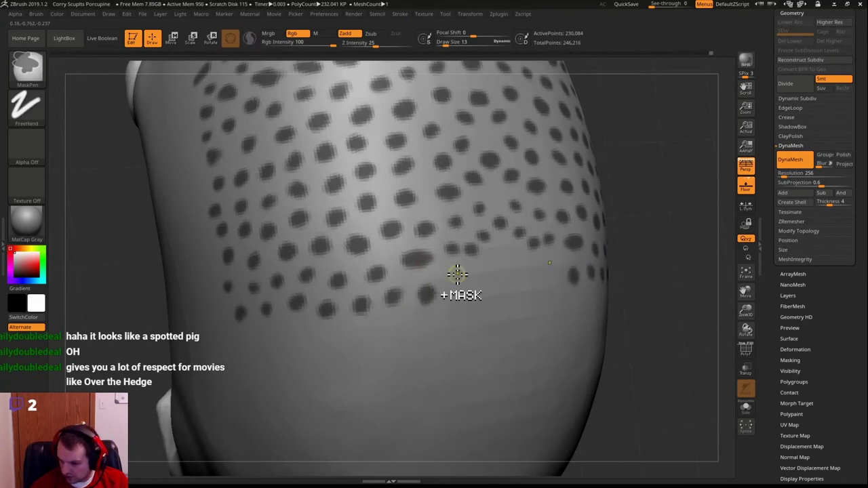
ctrl+click(457, 275)
ctrl+click(492, 260)
ctrl+click(485, 286)
ctrl+click(464, 305)
ctrl+click(439, 318)
ctrl+click(409, 325)
ctrl+click(405, 325)
ctrl+click(371, 337)
ctrl+click(342, 336)
ctrl+click(313, 334)
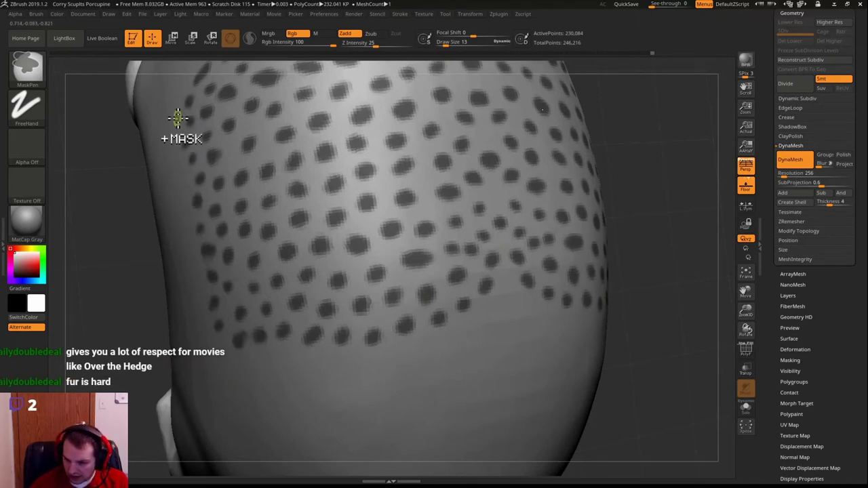
Step: Mask a further row of quill spots along the lower edge of the pattern on the flank, from the shoulder rearward
mouse_move(657, 242)
mouse_down()
mouse_move(691, 224)
mouse_move(472, 250)
mouse_move(472, 229)
mouse_move(441, 260)
mouse_move(290, 244)
mouse_up()
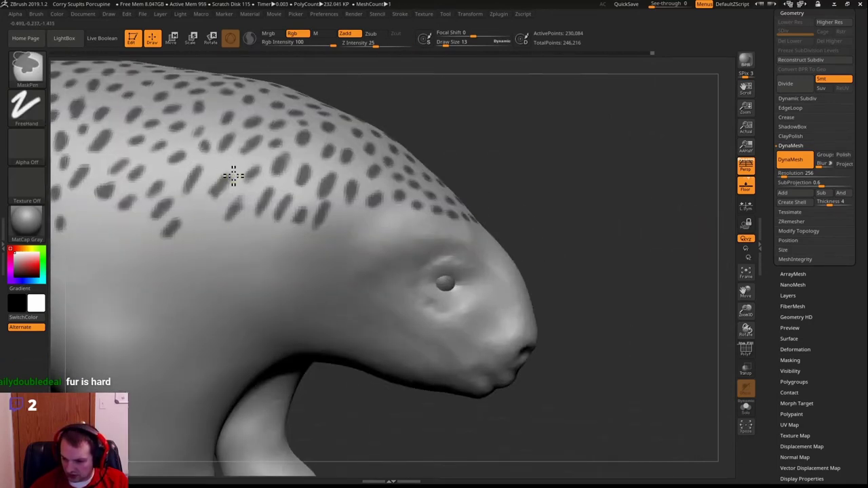
drag(604, 147, 190, 173)
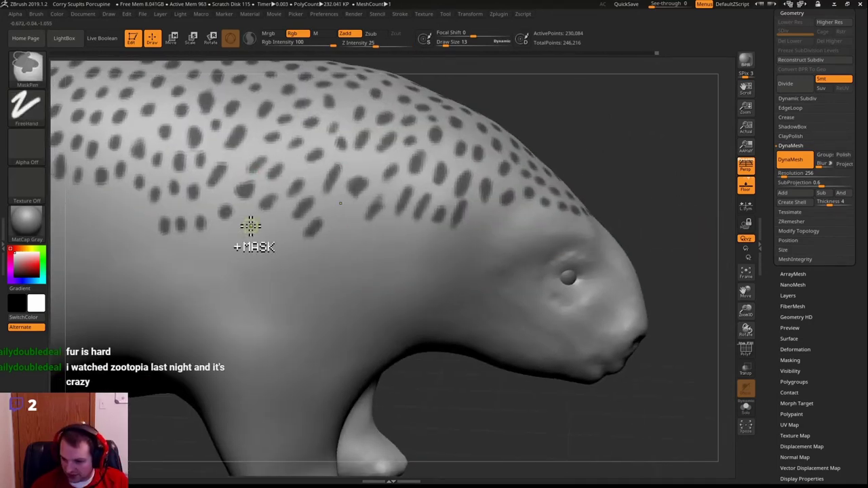
mouse_move(336, 213)
mouse_down()
mouse_move(343, 407)
mouse_move(396, 167)
mouse_up()
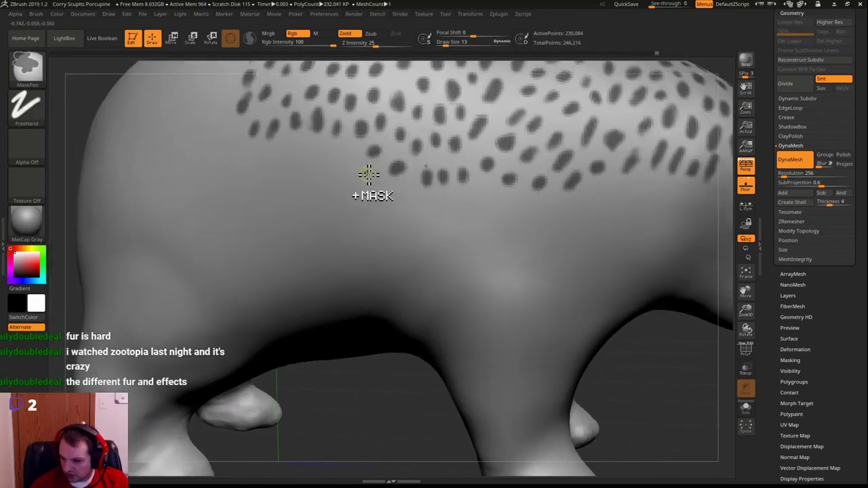
ctrl+click(248, 174)
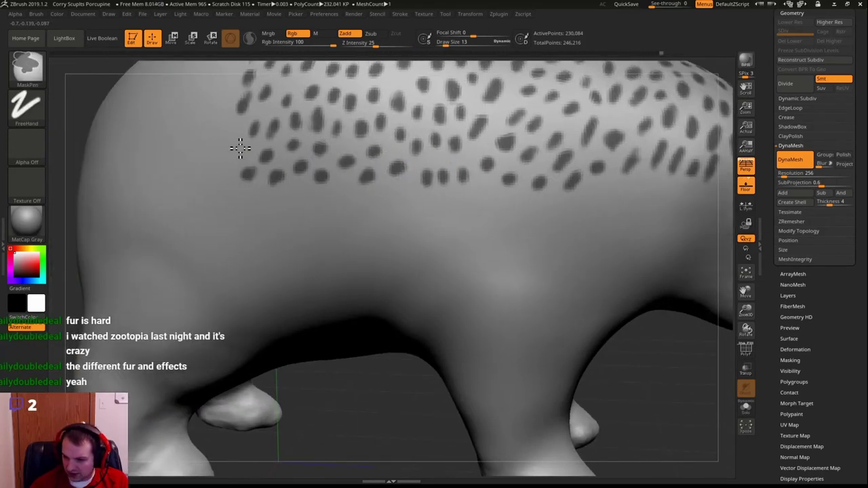
Step: Mask two rows of quill spots below the pattern from behind the eye across the neck and shoulder
mouse_move(610, 406)
alt+mouse_down()
mouse_move(469, 328)
mouse_move(420, 285)
mouse_move(215, 160)
mouse_move(528, 396)
alt+mouse_up()
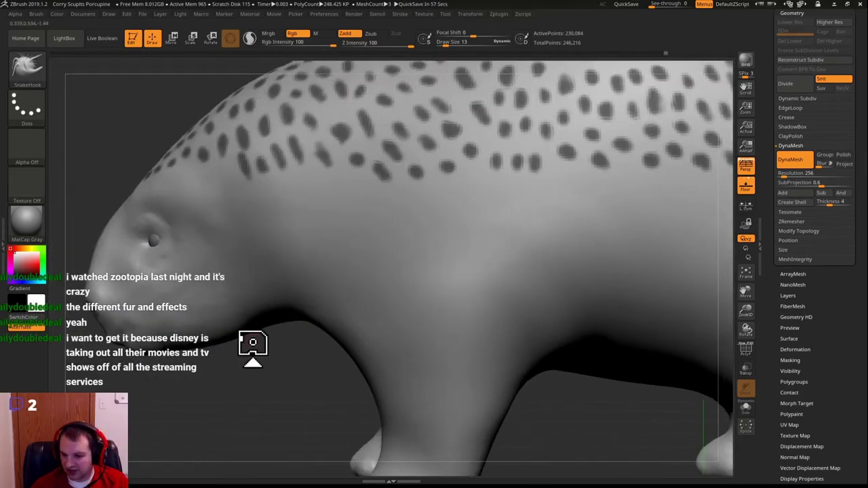
key(ctrl)
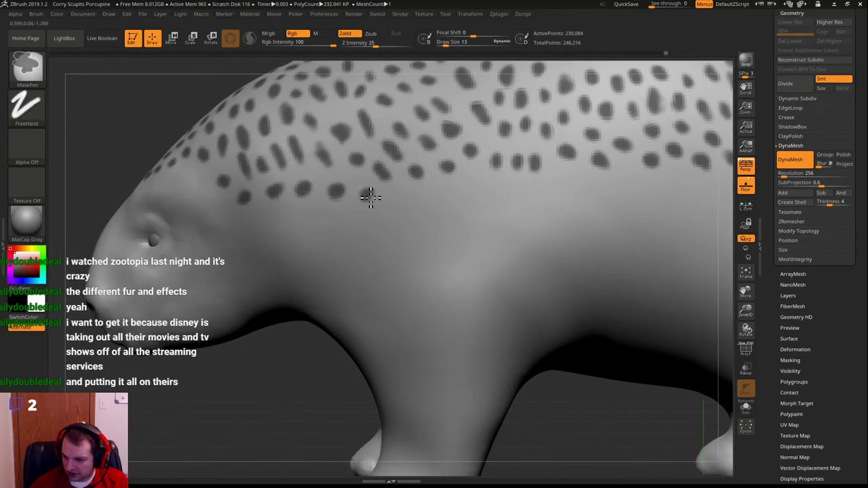
ctrl+click(404, 198)
ctrl+click(440, 195)
ctrl+click(260, 210)
ctrl+click(291, 216)
ctrl+click(320, 218)
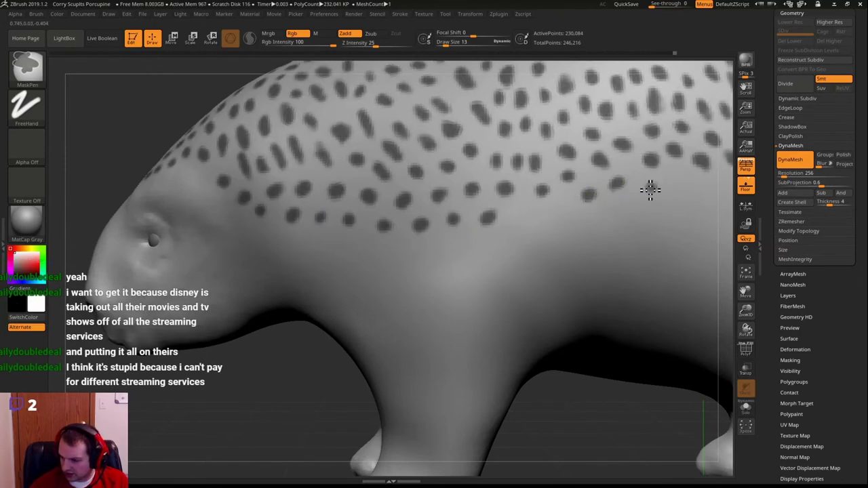
Step: Extend the lower rows of masked quill spots along the flank toward the hindquarters
alt+right_drag(651, 190, 415, 228)
ctrl+click(518, 228)
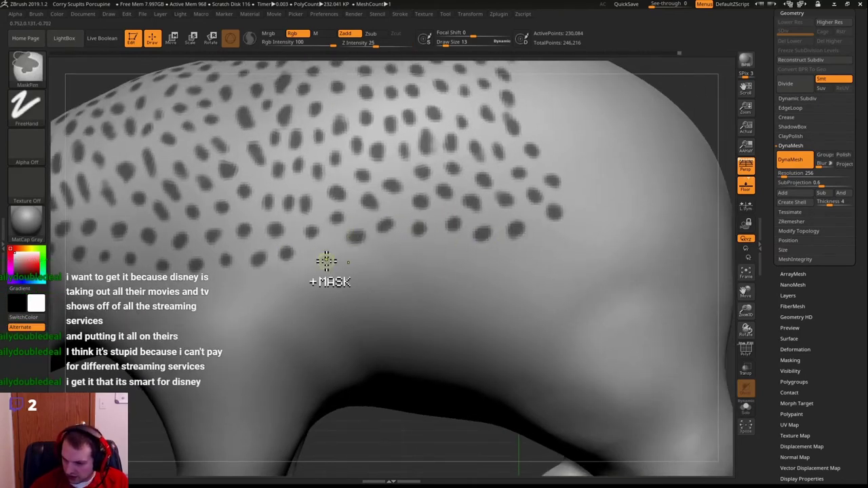
ctrl+click(320, 259)
ctrl+click(357, 264)
ctrl+click(548, 240)
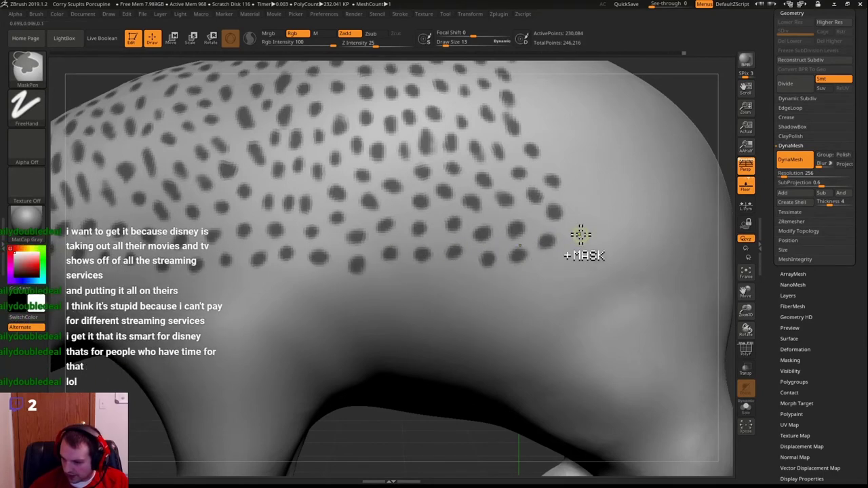
ctrl+click(579, 235)
ctrl+click(564, 263)
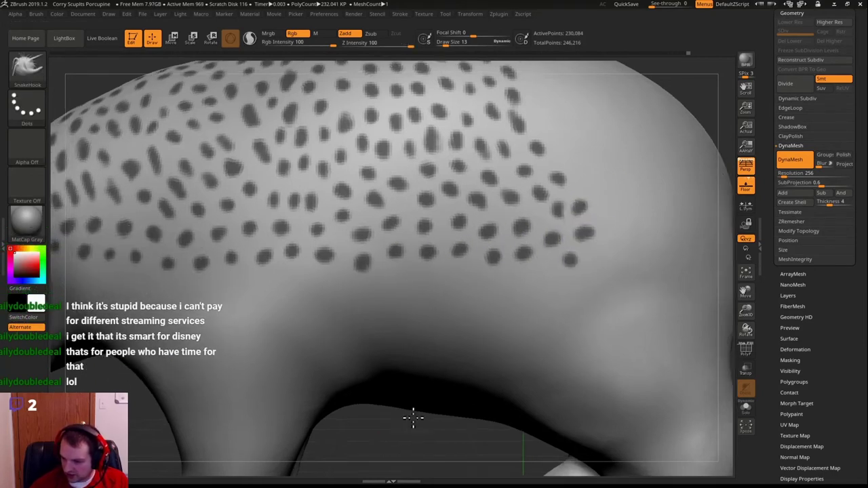
Step: Mask another row of quill spots beneath the pattern from the neck over the shoulder to the middle of the flank
right_drag(413, 414, 229, 175)
ctrl+click(297, 195)
ctrl+click(326, 197)
ctrl+click(354, 201)
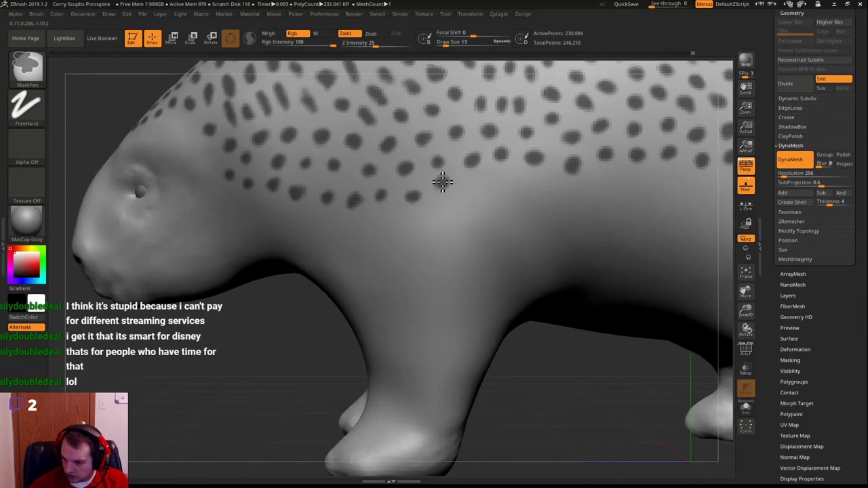
ctrl+click(535, 187)
ctrl+click(571, 195)
ctrl+click(602, 177)
ctrl+click(638, 184)
Step: Continue the lowest row of quill spots back to the hip and mask spots up the pattern's rear edge
alt+right_drag(681, 316, 528, 364)
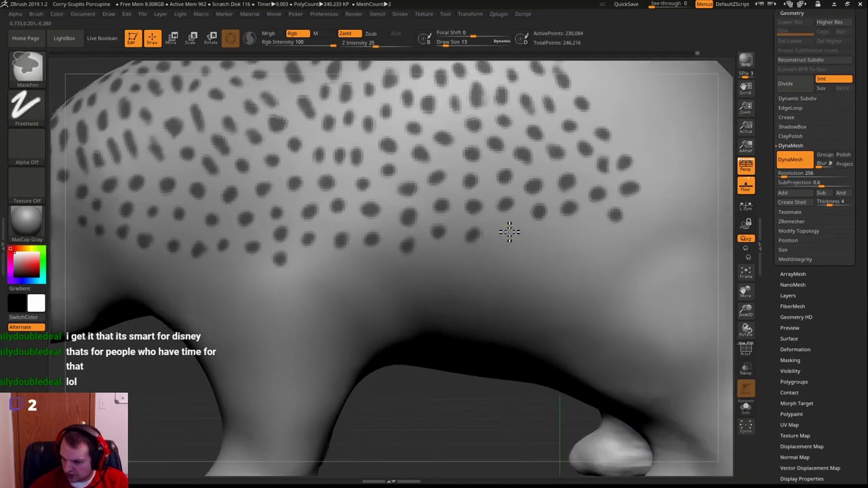
ctrl+click(542, 237)
ctrl+click(573, 232)
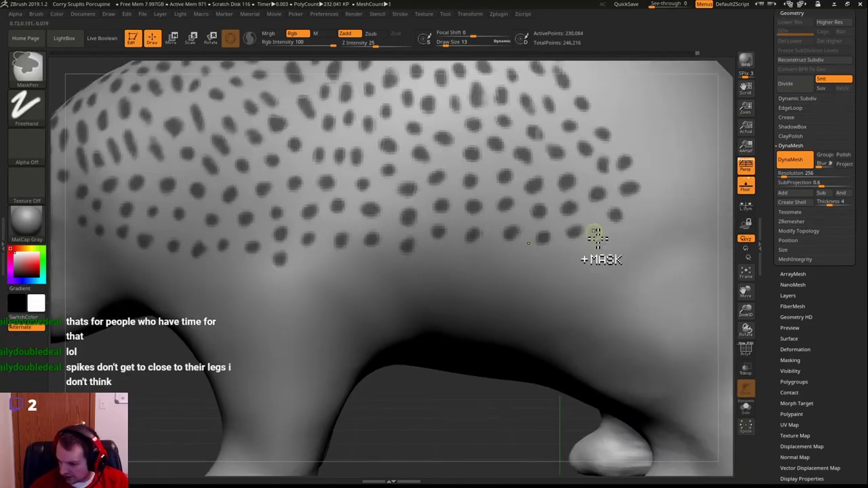
right_drag(641, 224, 429, 282)
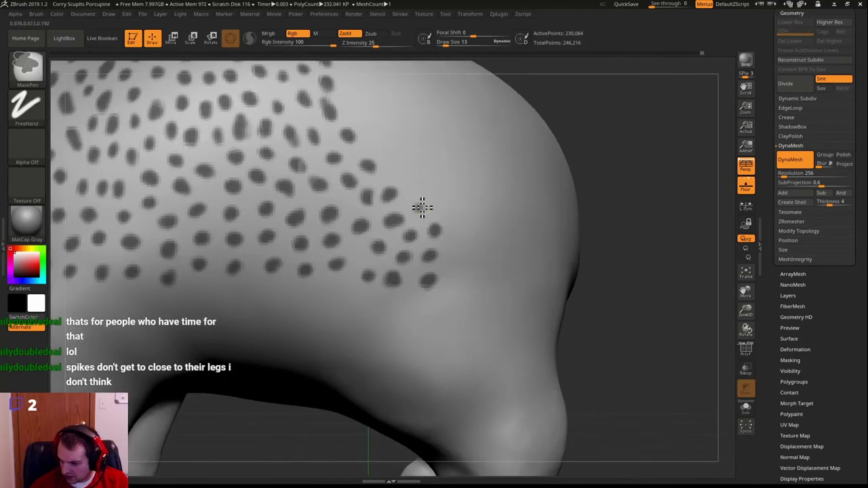
alt+right_drag(427, 165, 471, 281)
ctrl+click(444, 257)
ctrl+click(434, 220)
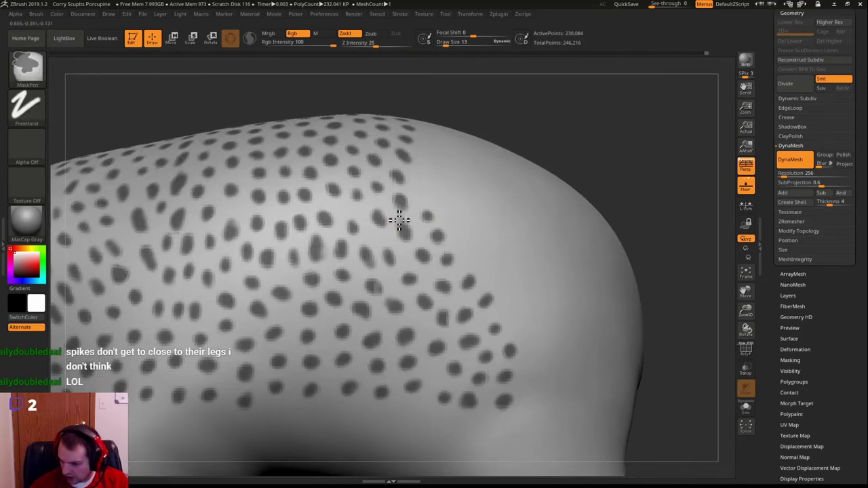
Step: Mask quill spots up the rear edge of the pattern from the upper hip toward the spine, replacing one misplaced spot
right_drag(399, 218, 432, 224)
mouse_move(550, 74)
alt+right_down()
mouse_move(556, 158)
mouse_move(505, 176)
mouse_move(516, 232)
mouse_move(494, 230)
mouse_move(467, 188)
mouse_move(426, 313)
mouse_move(347, 296)
alt+right_up()
ctrl+click(360, 223)
ctrl+click(337, 206)
ctrl+click(351, 179)
ctrl+click(328, 176)
key(ctrl+z)
ctrl+click(332, 167)
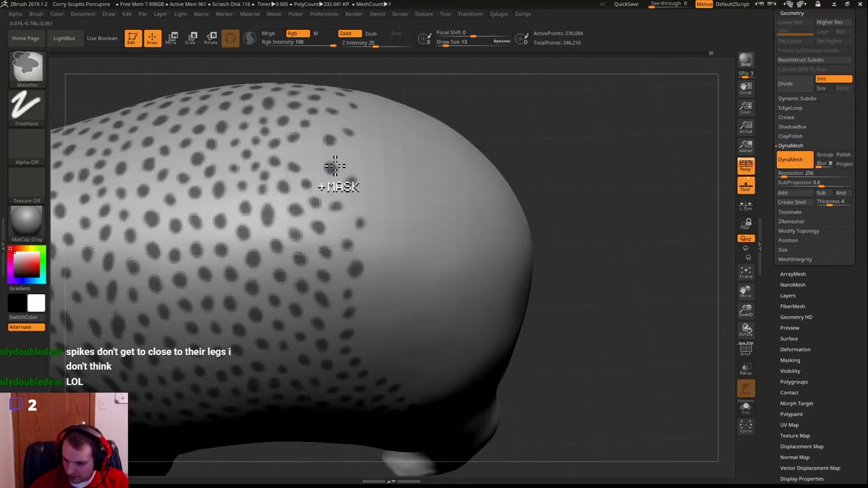
Step: Mask a curved row of quill spots across the top of the rump to the spine, redoing a misplaced spot
right_drag(355, 157, 325, 150)
ctrl+click(325, 152)
ctrl+click(264, 151)
key(ctrl+z)
ctrl+click(309, 172)
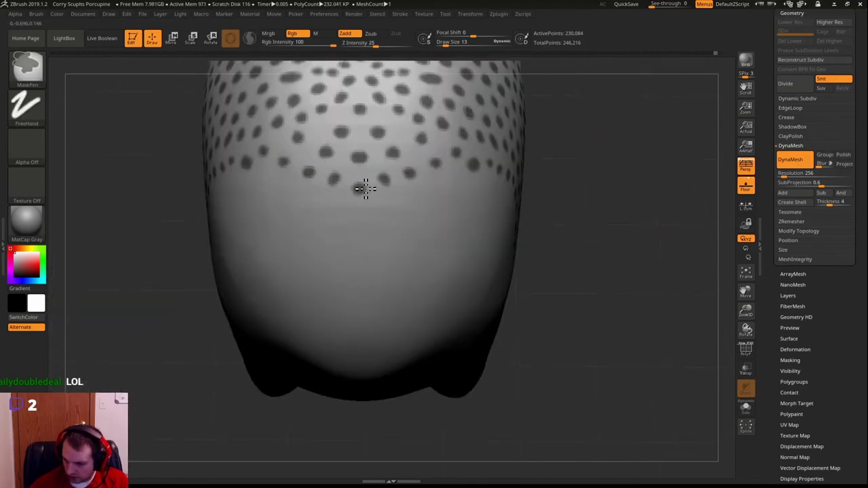
Step: Mask a diagonal row of quill spots down to the spine and a following row outward across the rump
ctrl+click(292, 189)
ctrl+click(316, 200)
ctrl+click(340, 210)
ctrl+click(312, 220)
ctrl+click(287, 220)
ctrl+click(270, 222)
ctrl+click(251, 227)
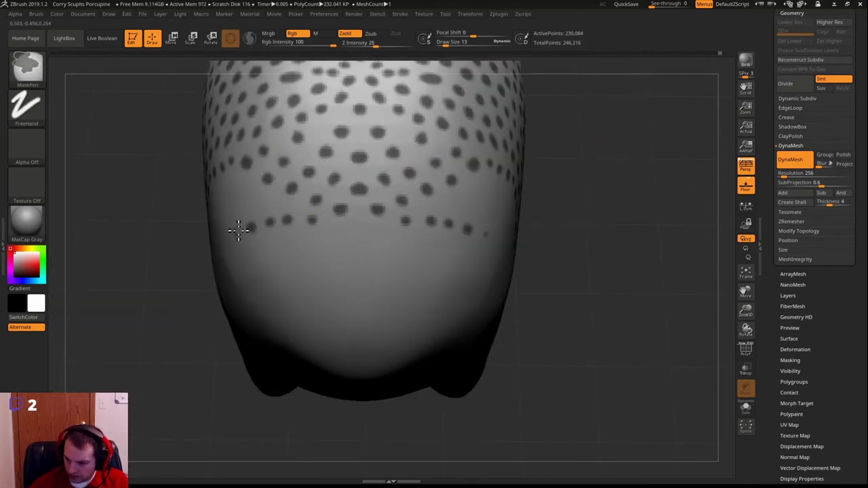
ctrl+click(237, 231)
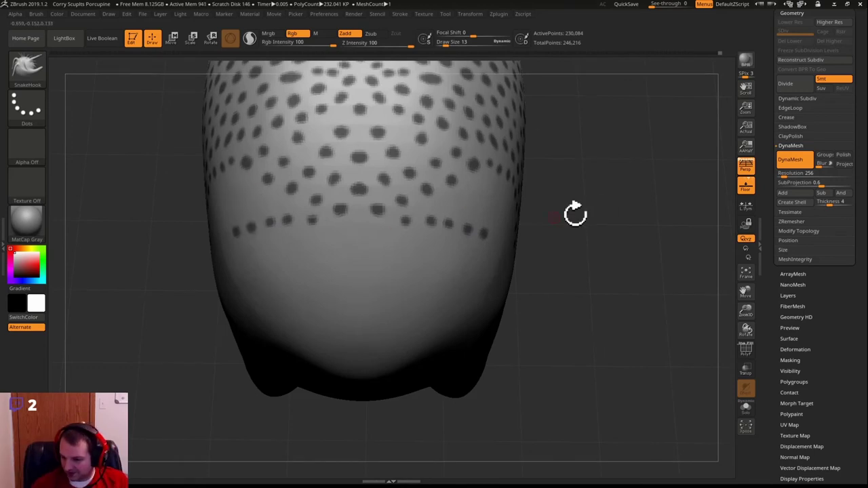
Step: Fill the gap between the rump and hip rows with masked quill spots
drag(575, 214, 461, 233)
ctrl+click(479, 213)
ctrl+click(457, 203)
ctrl+click(433, 199)
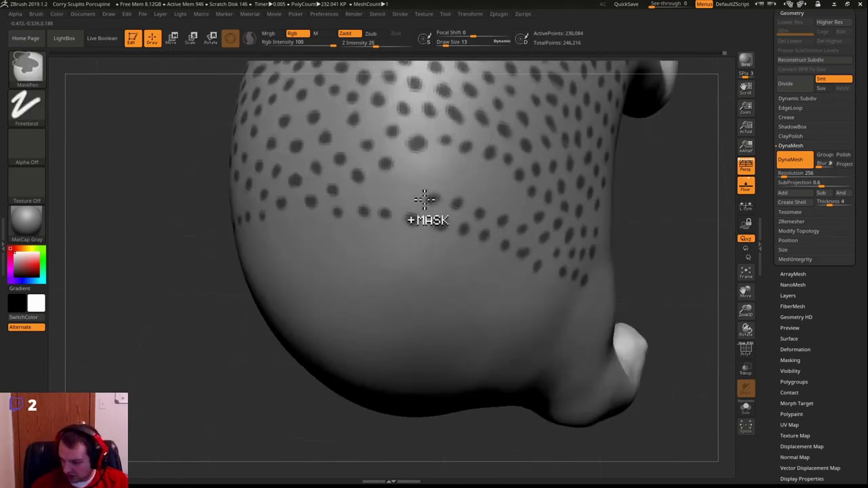
ctrl+click(403, 195)
ctrl+click(378, 194)
ctrl+click(412, 173)
Step: Mask the next row of quill spots around the rump from near the spine toward the flank and save the project
drag(625, 143, 317, 217)
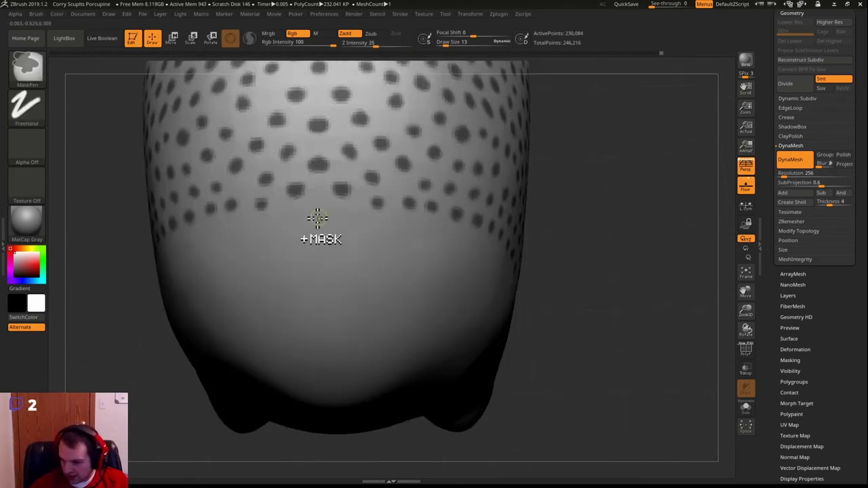
ctrl+click(248, 225)
ctrl+click(216, 235)
ctrl+click(188, 242)
mouse_move(119, 244)
mouse_down()
mouse_move(579, 237)
mouse_move(348, 271)
mouse_up()
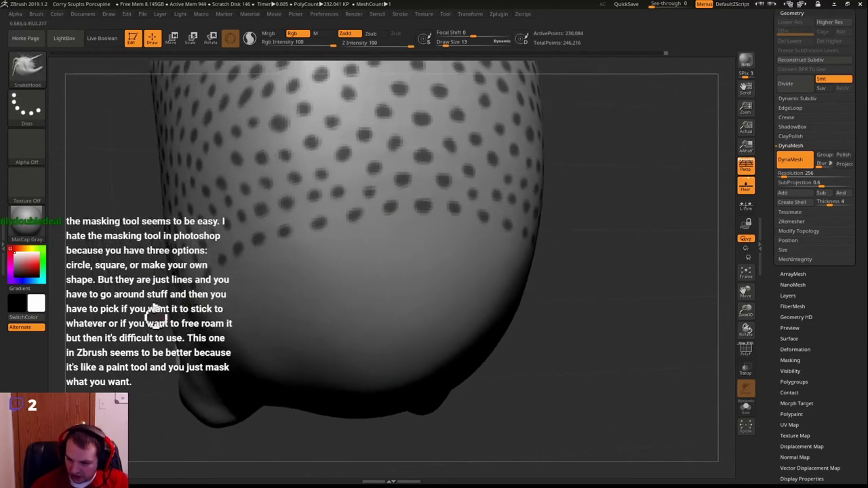
drag(155, 309, 255, 256)
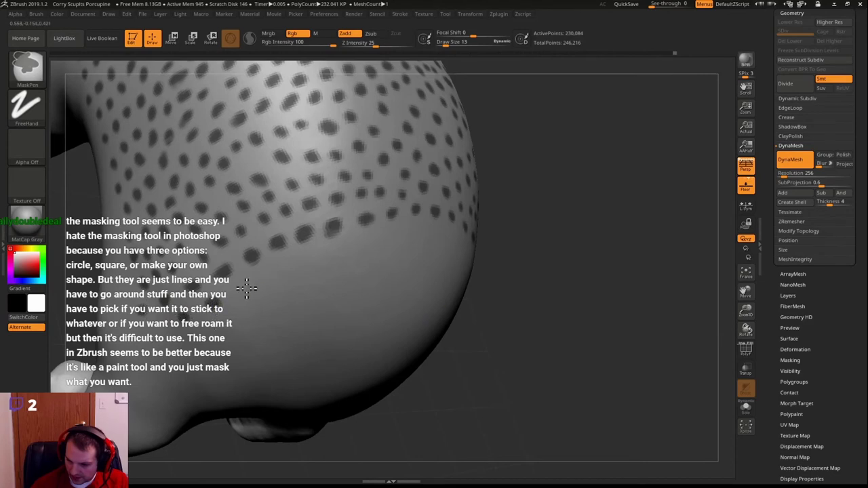
key(ctrl+s)
Step: Mask a row of quill spots along the pattern's lower edge from the middle of the rump down the hip
drag(598, 193, 578, 205)
mouse_move(374, 215)
ctrl+mouse_down()
mouse_move(468, 183)
mouse_move(483, 205)
ctrl+mouse_up()
drag(658, 210, 597, 217)
ctrl+drag(542, 212, 551, 220)
ctrl+drag(571, 232, 599, 253)
ctrl+drag(610, 263, 617, 268)
ctrl+drag(627, 278, 649, 301)
drag(115, 298, 158, 299)
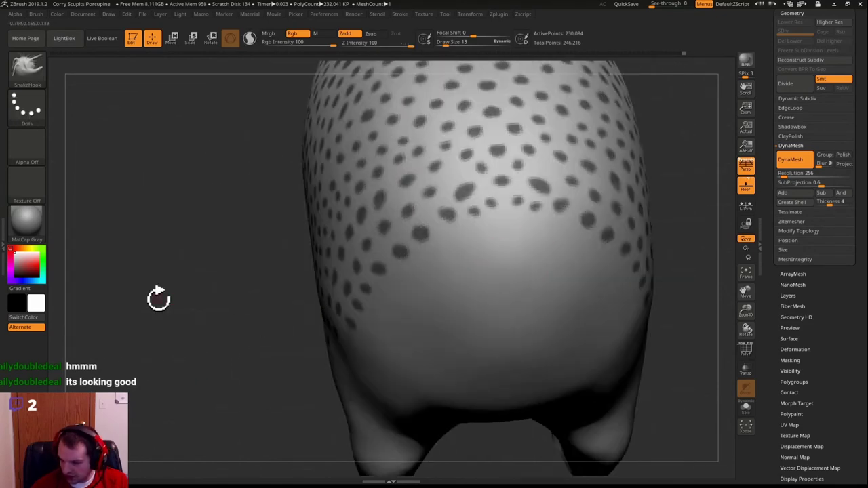
ctrl+click(480, 227)
key(ctrl+z)
ctrl+click(488, 232)
key(ctrl+z)
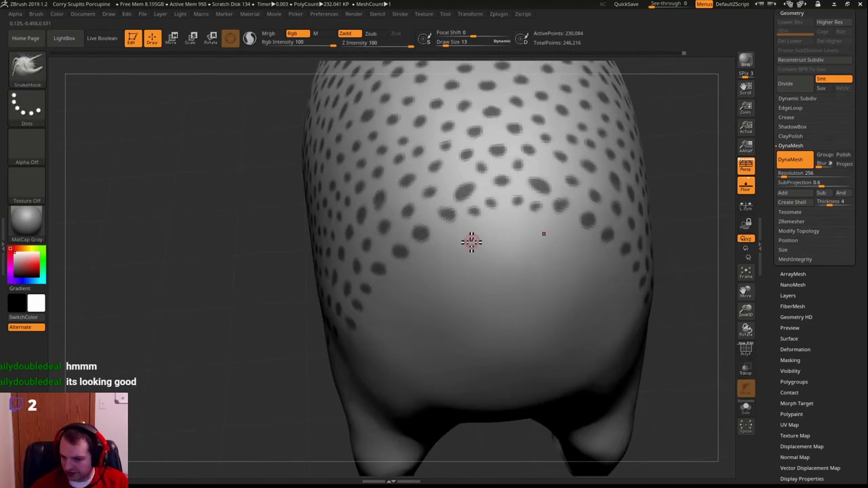
ctrl+click(480, 274)
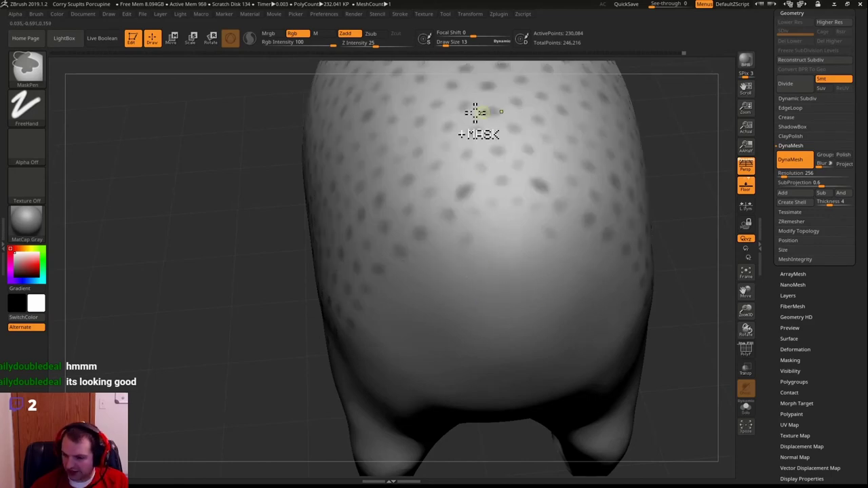
key(ctrl+z)
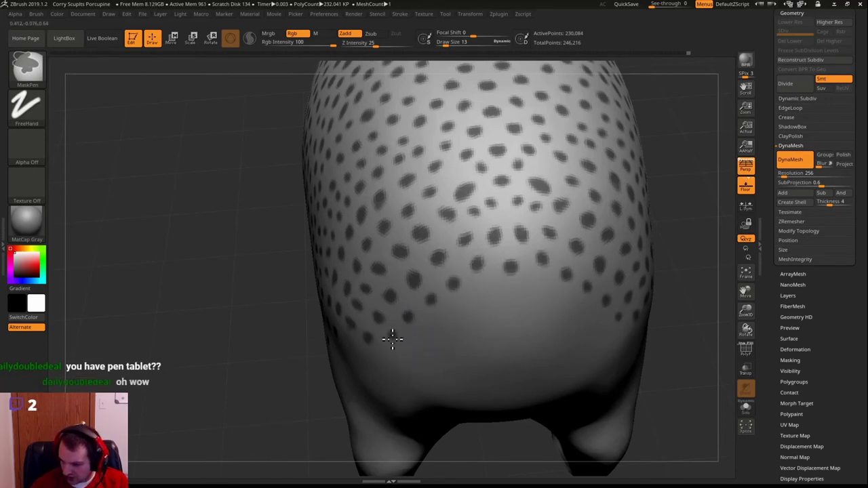
Step: Mask more rows of quill spots down the lower rump and a short row above the hind leg
drag(682, 203, 682, 109)
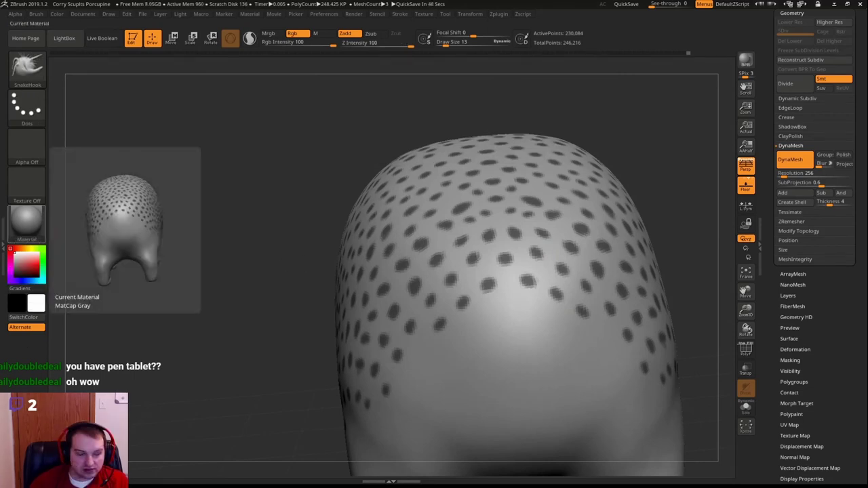
key(ctrl)
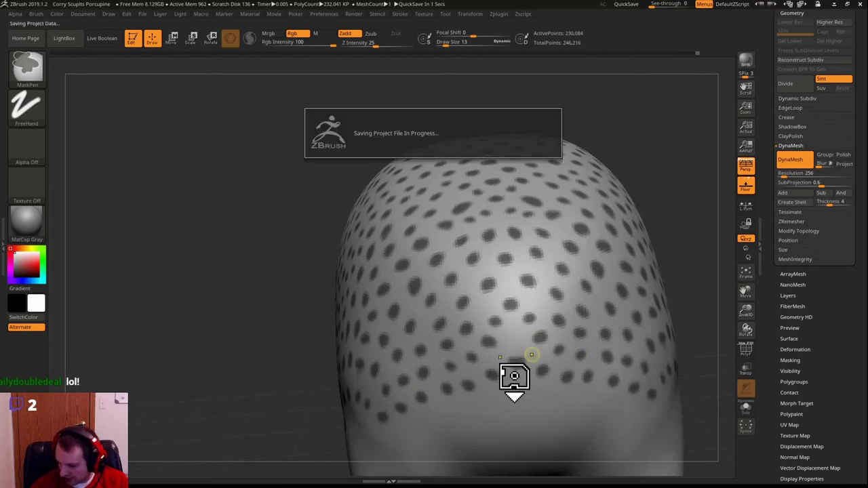
mouse_move(638, 170)
mouse_down()
mouse_move(677, 147)
mouse_move(624, 279)
mouse_move(684, 269)
mouse_move(592, 234)
mouse_move(579, 217)
mouse_move(579, 271)
mouse_up()
ctrl+click(372, 262)
ctrl+click(405, 260)
ctrl+click(440, 261)
ctrl+click(467, 259)
Step: Continue the lowest row of quill spots around the back of the rump to the outer edge of the hip
drag(583, 238, 521, 228)
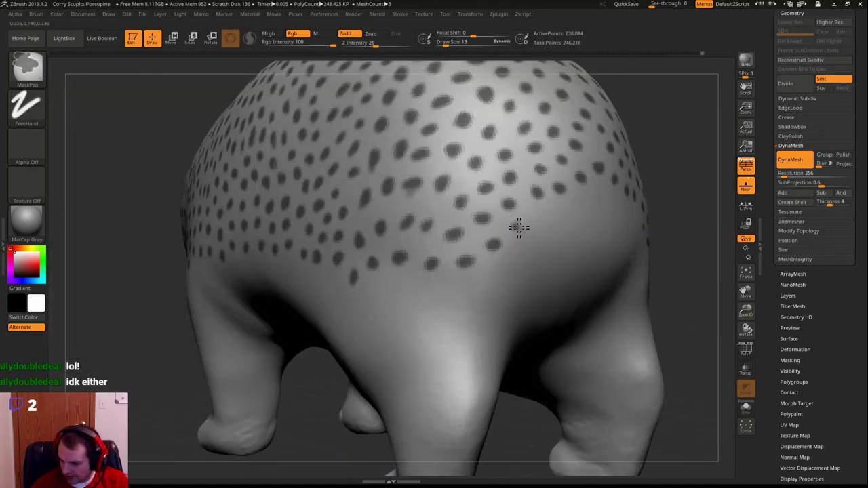
right_drag(519, 228, 613, 198)
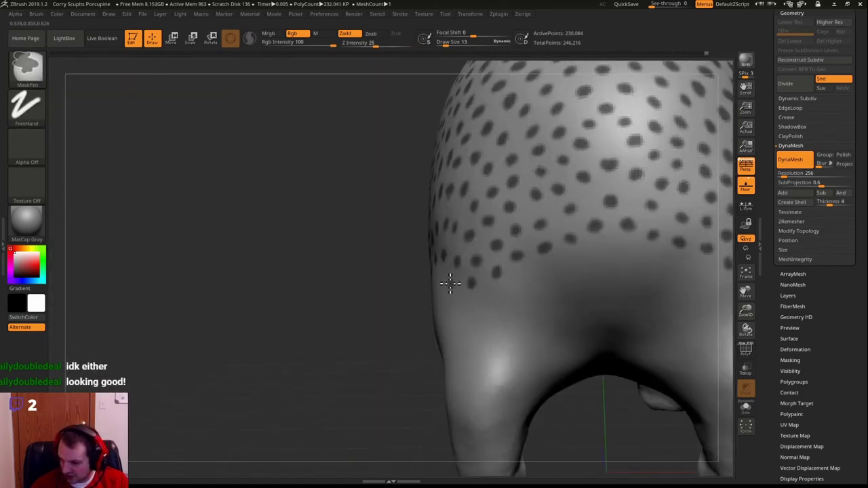
ctrl+click(438, 280)
right_drag(438, 280, 434, 283)
ctrl+click(434, 283)
drag(682, 116, 602, 188)
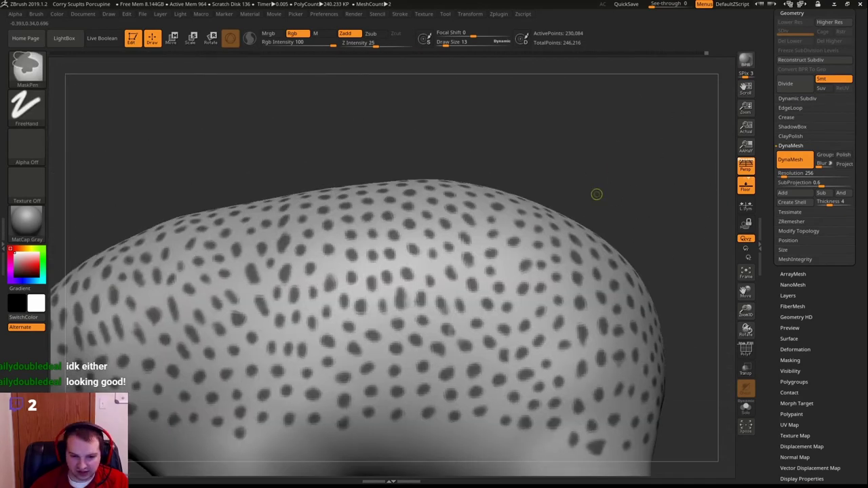
Step: Invert the mask on the whole body so that only the quill spots are unmasked
alt+drag(608, 141, 535, 134)
ctrl+click(534, 134)
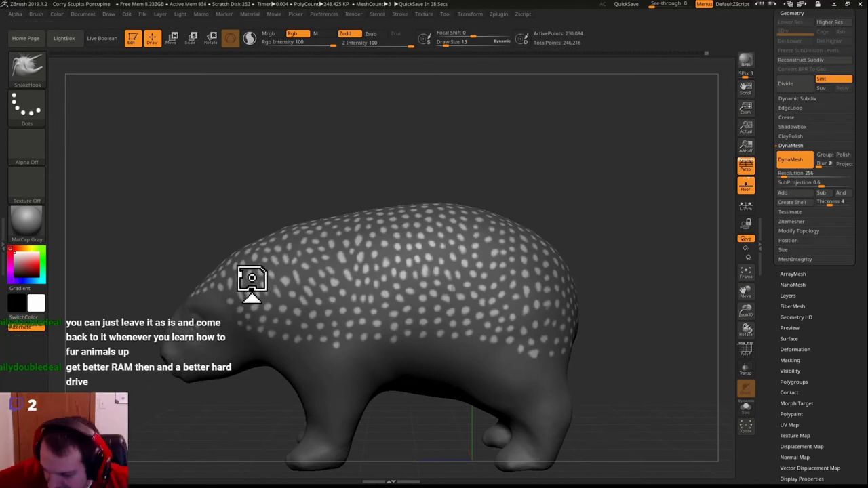
mouse_move(570, 101)
mouse_down()
mouse_move(598, 165)
mouse_move(570, 150)
mouse_move(447, 142)
mouse_up()
Step: Save the project, then pull the first quills out of the unmasked spots above the forehead with SnakeHook at draw size 62
key(s)
click(441, 141)
key(ctrl)
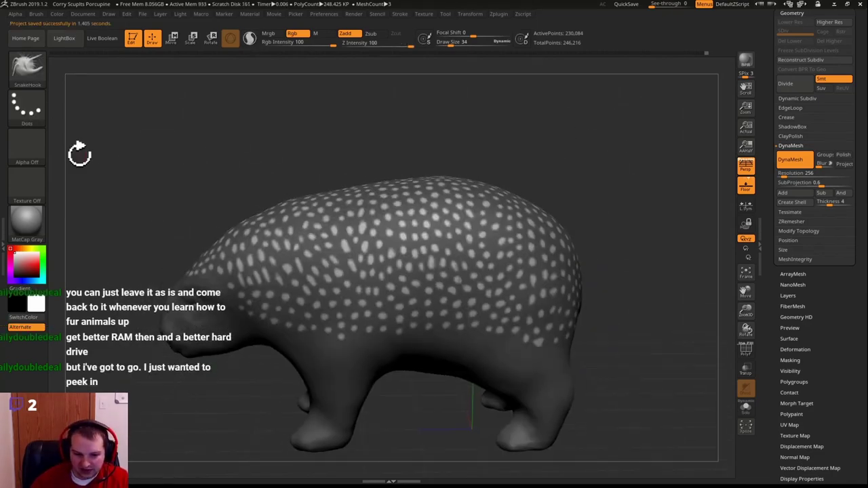
mouse_move(79, 154)
mouse_down()
mouse_move(228, 157)
mouse_move(190, 163)
mouse_up()
mouse_move(734, 170)
mouse_down()
mouse_move(348, 139)
mouse_move(221, 272)
mouse_up()
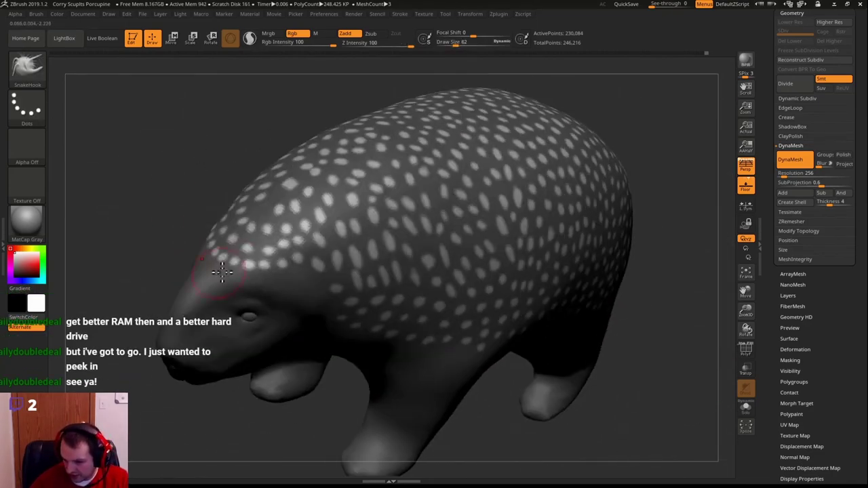
right_drag(222, 271, 263, 278)
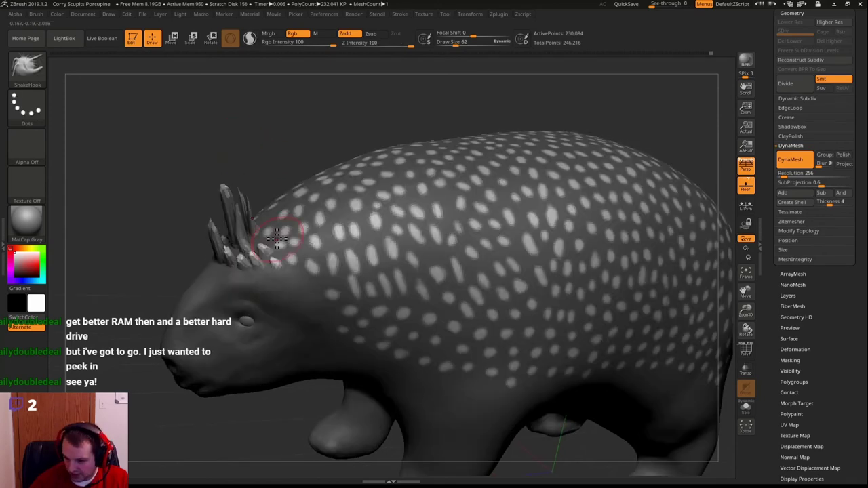
Step: Pull out the remaining quills across the back, flank and rump with a larger SnakeHook brush, sweeping them backward, and save the project
mouse_move(341, 242)
right_down()
mouse_move(453, 110)
mouse_move(499, 181)
mouse_move(397, 153)
mouse_move(405, 216)
right_up()
right_drag(580, 261, 507, 197)
key(f)
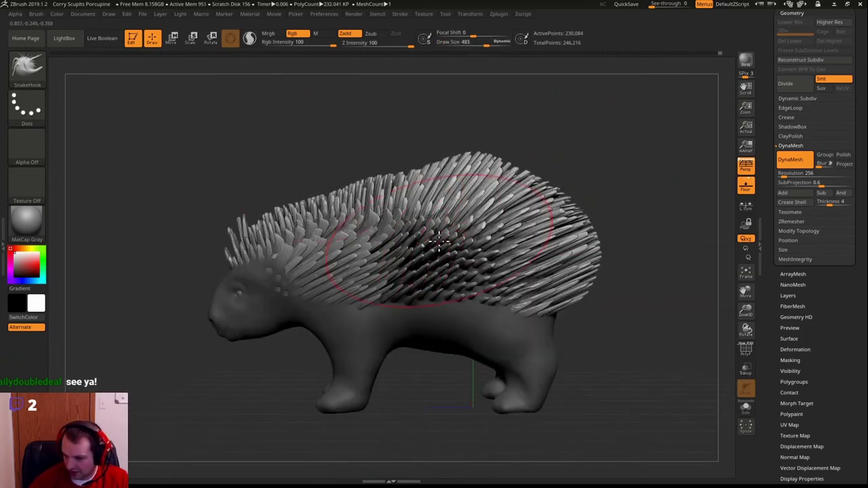
mouse_move(439, 242)
mouse_down()
mouse_move(289, 271)
mouse_move(437, 161)
mouse_up()
right_drag(489, 255, 584, 147)
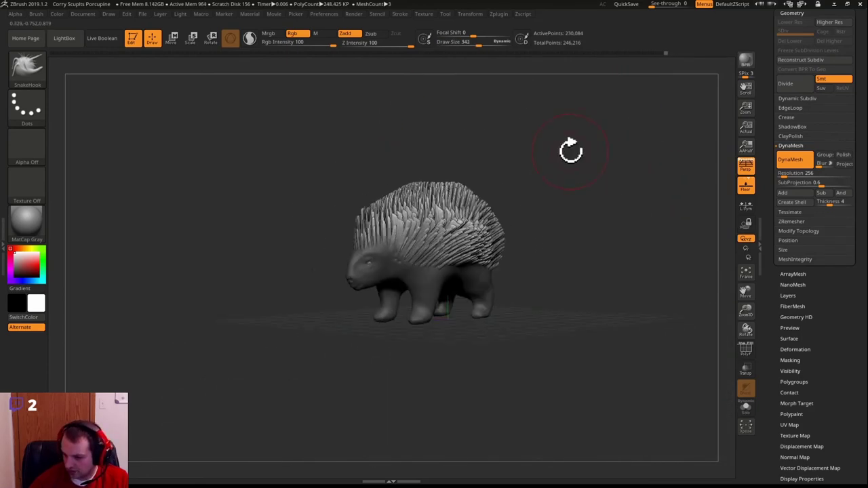
key(ctrl+s)
Step: Clear the mask, remesh the quilled body with DynaMesh at resolution 352, and save the project
right_drag(646, 178, 563, 196)
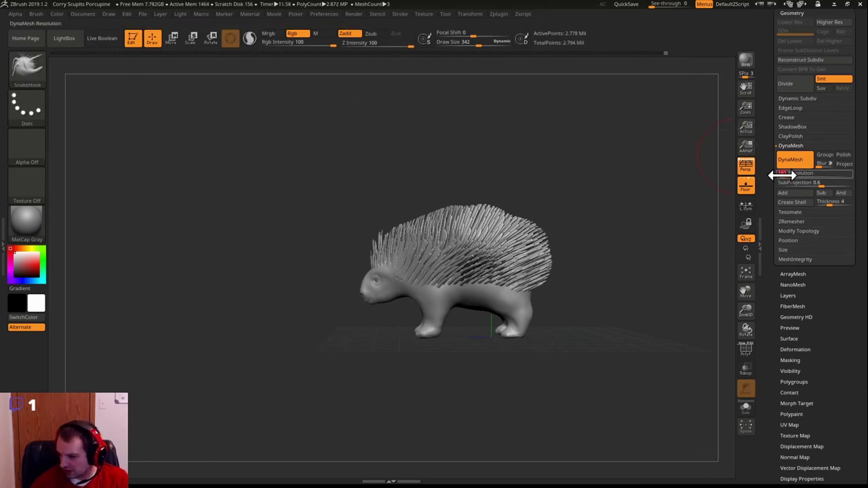
mouse_move(307, 297)
ctrl+right_down()
mouse_move(592, 186)
mouse_move(682, 121)
ctrl+right_up()
key(ctrl+s)
Step: Build up the cheek below the eye with the ClayBuildup brush at draw size 39
key(s)
drag(179, 363, 164, 366)
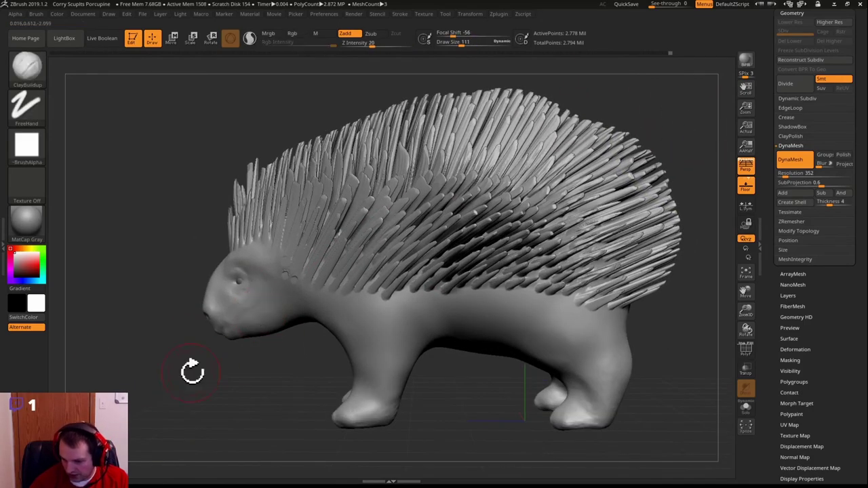
ctrl+right_drag(192, 372, 234, 382)
key(s)
drag(234, 381, 220, 382)
right_drag(221, 382, 271, 380)
drag(328, 271, 305, 293)
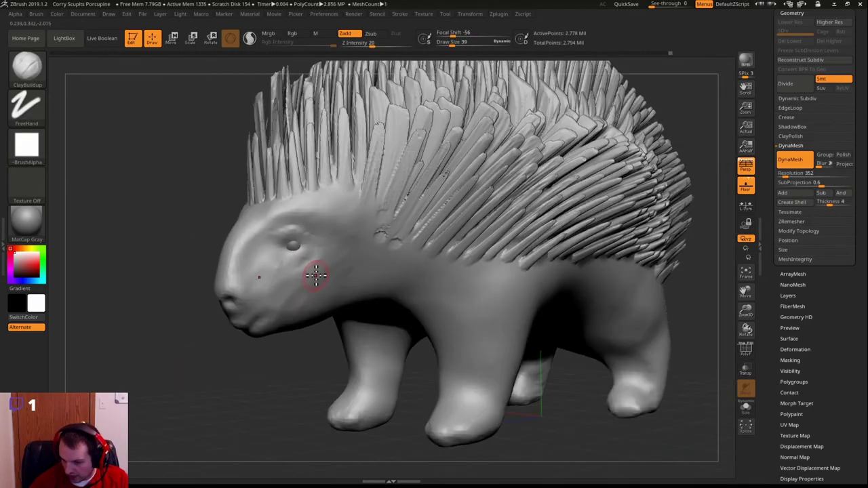
Step: Try to remesh the body with DynaMesh at resolution 352 and build up the snout with ClayBuildup
ctrl+drag(155, 264, 120, 311)
right_drag(121, 346, 303, 318)
right_drag(303, 318, 250, 266)
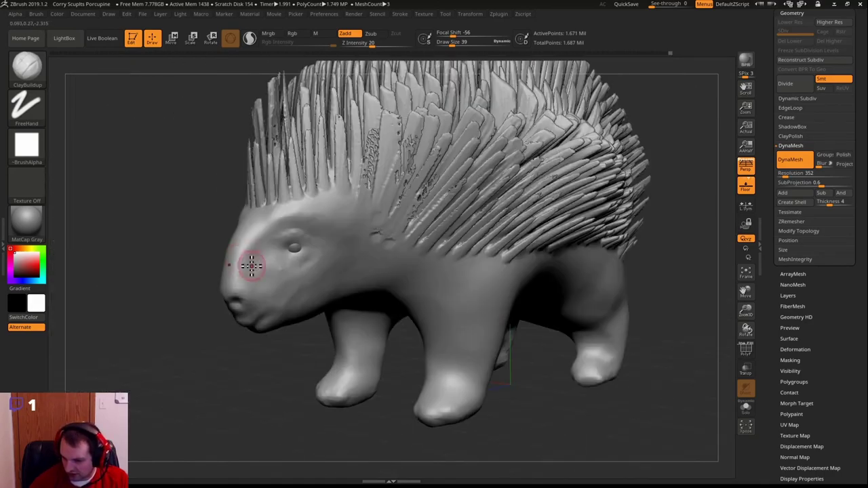
mouse_move(701, 110)
right_down()
mouse_move(713, 145)
mouse_move(488, 189)
mouse_move(221, 275)
mouse_move(298, 280)
mouse_move(250, 252)
right_up()
key(v)
key(d)
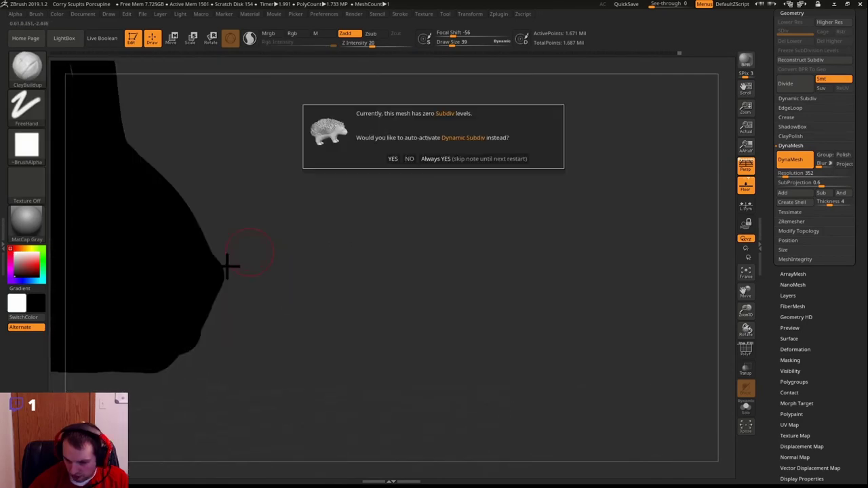
click(411, 159)
key(v)
right_drag(417, 182, 465, 199)
key(v)
key(d)
click(411, 158)
key(v)
Step: Try to carve the snout and mouth line with the DamStandard brush at a lower Z intensity
key(b)
key(d)
key(s)
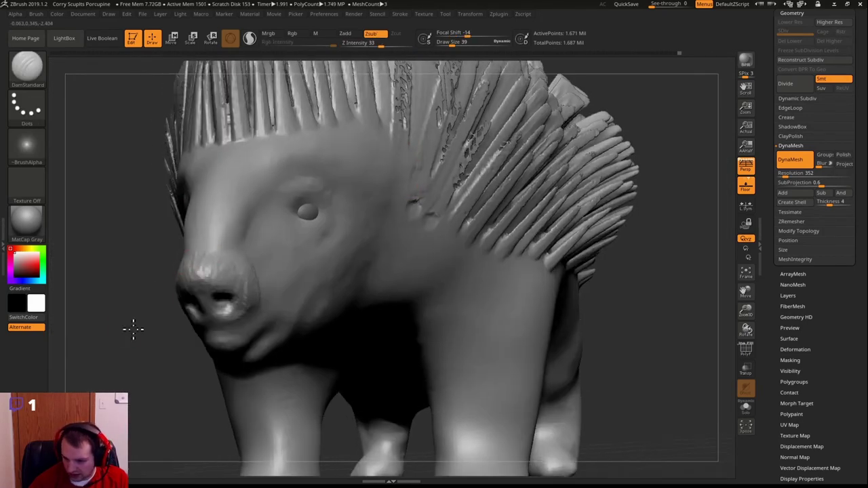
right_drag(134, 330, 176, 326)
drag(379, 42, 350, 42)
right_drag(203, 265, 417, 240)
mouse_move(366, 258)
right_down()
mouse_move(208, 253)
mouse_move(223, 251)
mouse_move(213, 316)
mouse_move(348, 257)
mouse_move(203, 285)
mouse_move(305, 258)
mouse_move(472, 170)
right_up()
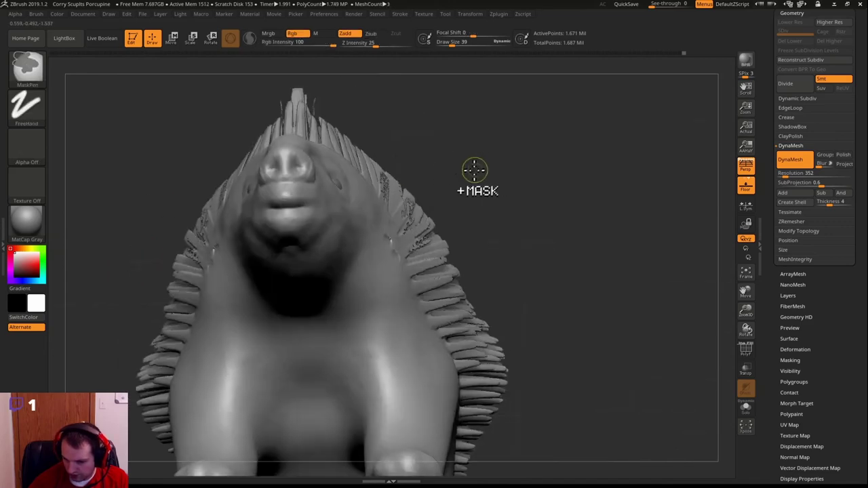
Step: Try to form small front teeth in the mouth using the MaskPen brush at draw size 7
key(ctrl+s)
mouse_move(312, 236)
right_down()
mouse_move(548, 188)
mouse_move(312, 195)
right_up()
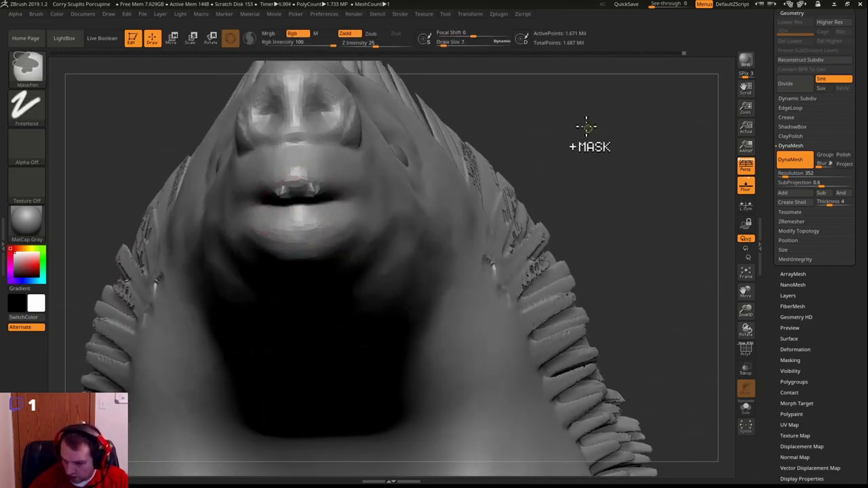
right_drag(587, 122, 444, 160)
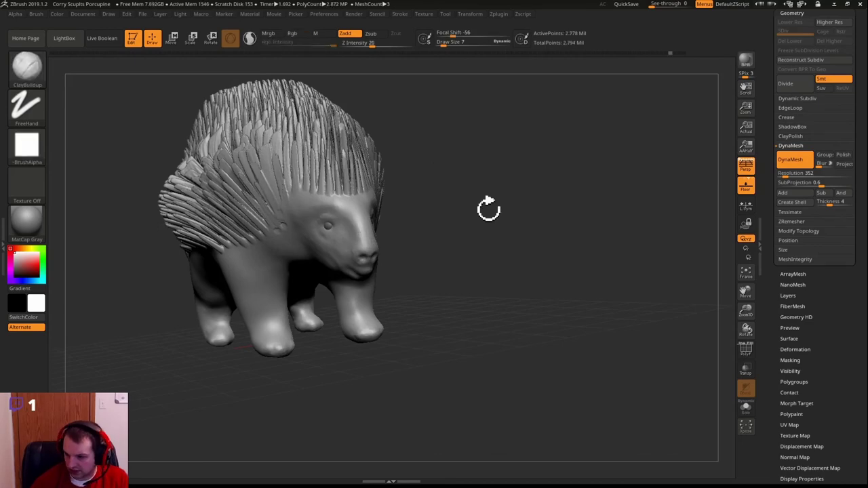
Step: Save the porcupine project with the intact quills
right_drag(488, 209, 452, 180)
key(ctrl+s)
key(ctrl+s)
right_drag(368, 170, 545, 154)
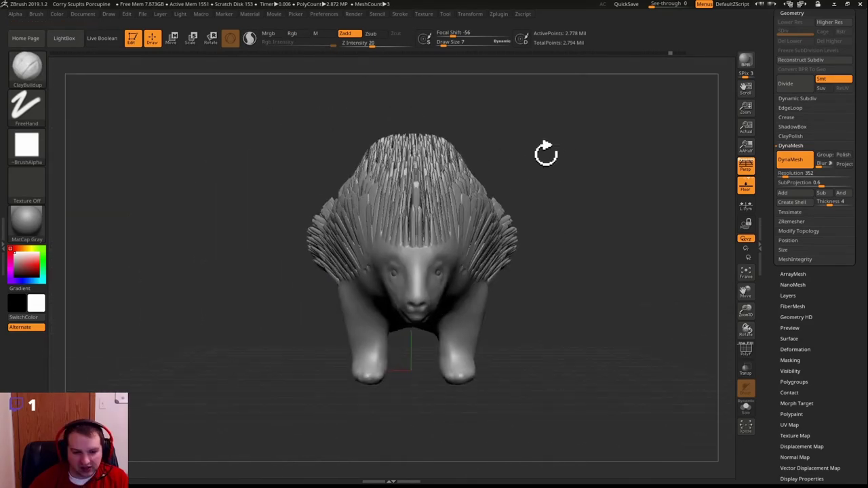